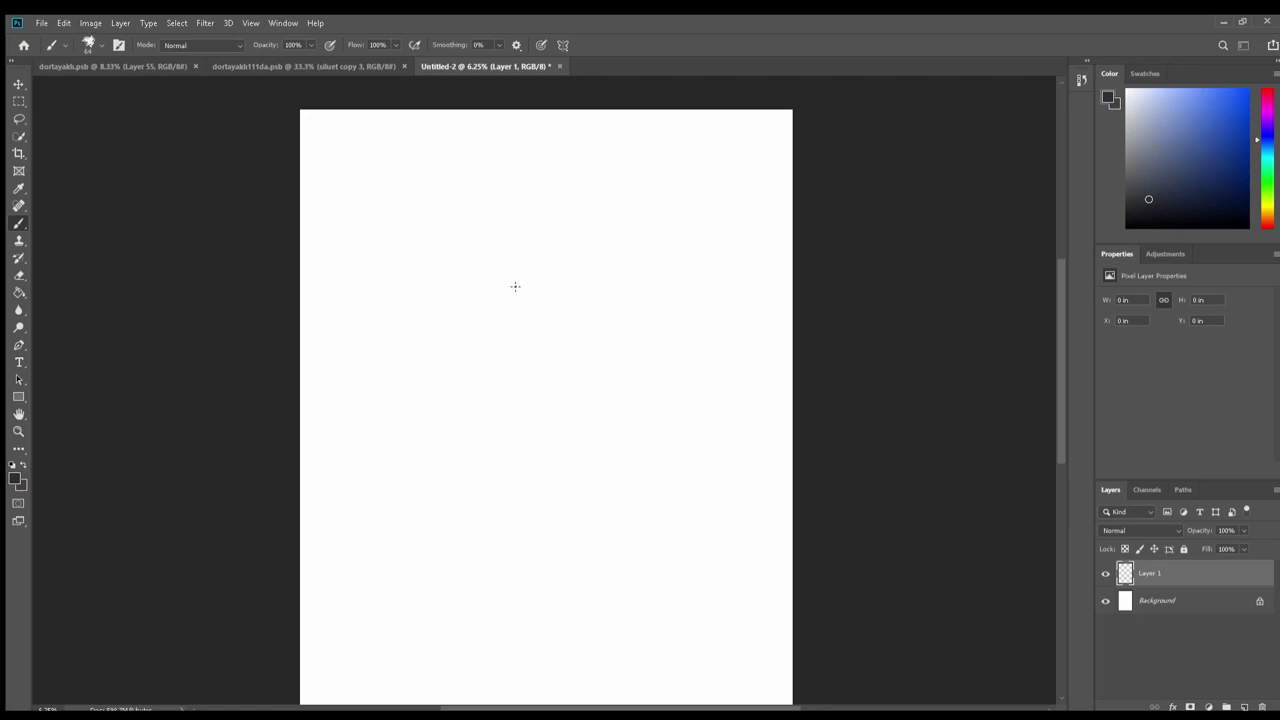
Fill the canvas dark grey-brown and sketch the eye outline, iris circle and whites
key(alt+BackSpace)
key(alt+BackSpace)
mouse_move(446, 417)
mouse_down()
mouse_move(537, 394)
mouse_move(617, 428)
mouse_up()
drag(698, 250, 736, 234)
mouse_move(524, 406)
mouse_down()
mouse_move(522, 455)
mouse_move(506, 440)
mouse_up()
mouse_move(558, 406)
mouse_down()
mouse_move(560, 449)
mouse_move(545, 425)
mouse_up()
mouse_move(468, 440)
mouse_down()
mouse_move(500, 412)
mouse_move(606, 438)
mouse_up()
mouse_move(696, 216)
mouse_down()
mouse_move(712, 204)
mouse_move(700, 190)
mouse_up()
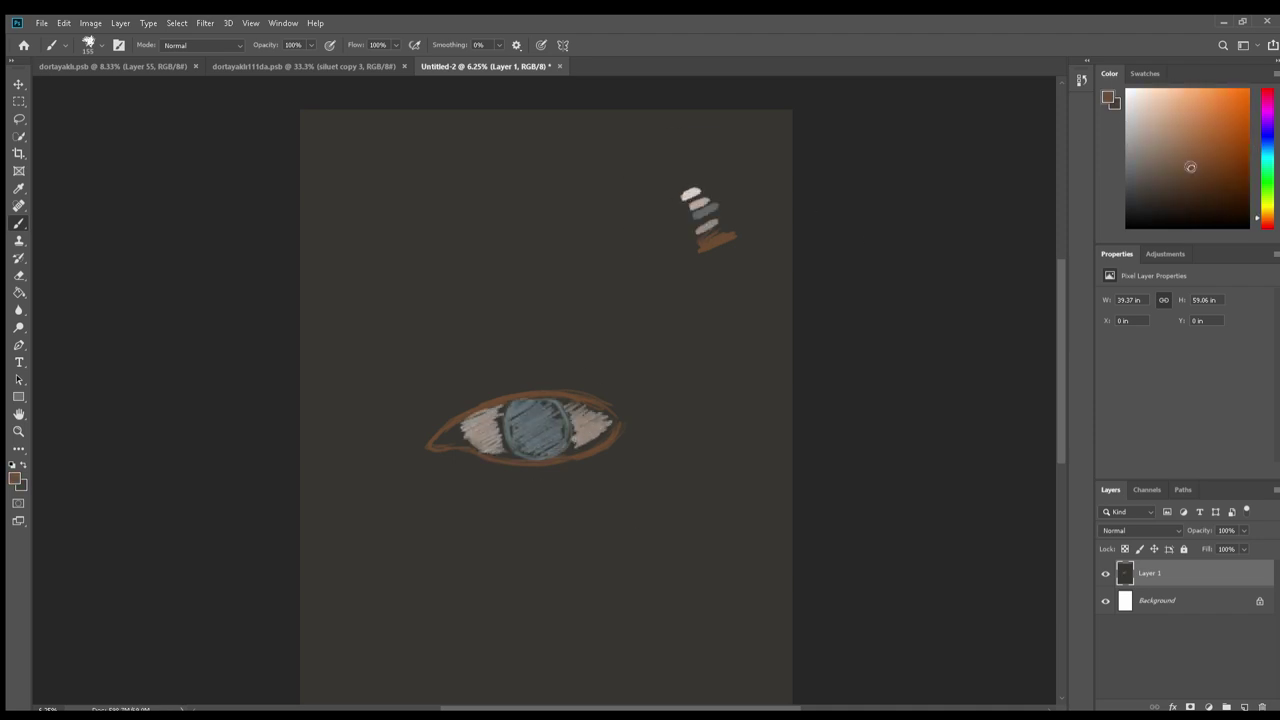
Paint colour swatches at top-right, repaint the eye whites and sketch a faint crease
drag(705, 262, 740, 248)
drag(722, 306, 758, 290)
drag(758, 246, 788, 238)
drag(768, 286, 790, 262)
alt+click(733, 229)
mouse_move(500, 410)
mouse_down()
mouse_move(505, 450)
mouse_move(470, 428)
mouse_move(575, 455)
mouse_up()
drag(418, 415, 555, 342)
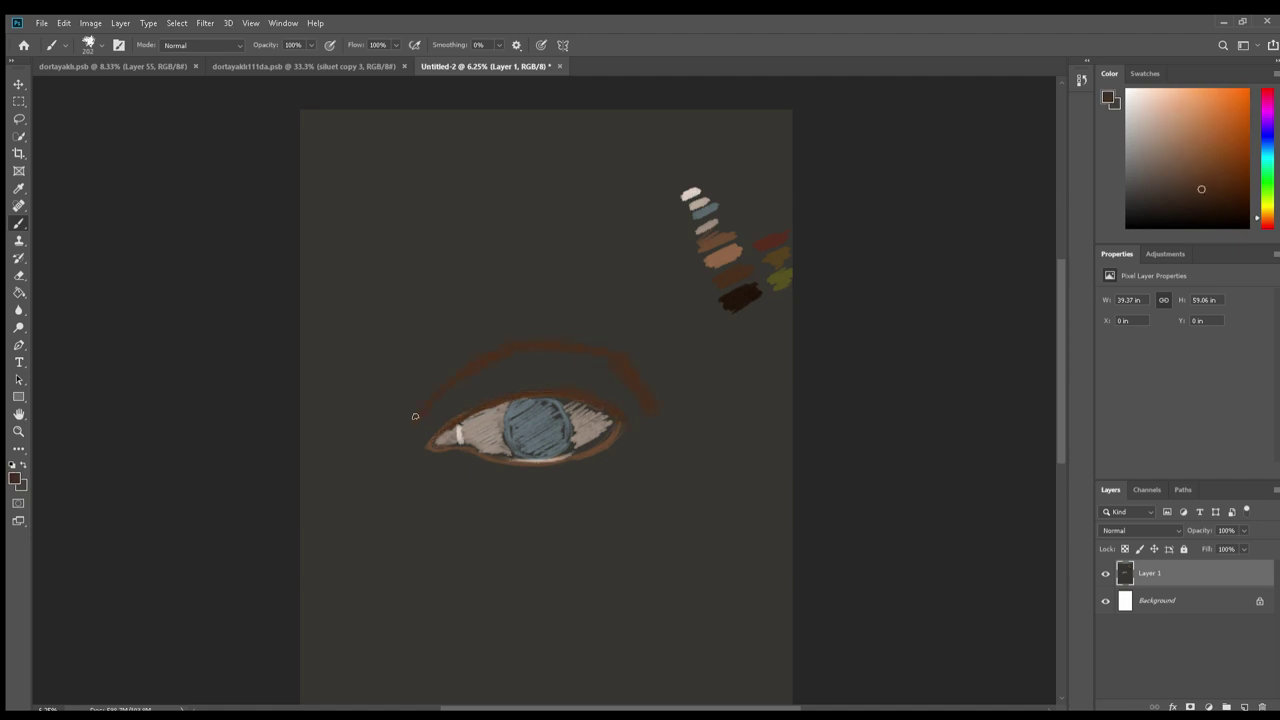
Repaint the iris a smooth light blue-grey and add blue-grey swatches
alt+click(540, 425)
drag(520, 410, 560, 440)
mouse_move(725, 195)
mouse_down()
mouse_move(760, 205)
mouse_move(772, 230)
mouse_up()
drag(772, 180, 786, 188)
Wash soft brown around the eye, deepening the shadow at 27% opacity
alt+click(630, 470)
mouse_move(510, 380)
mouse_down()
mouse_move(566, 380)
mouse_move(646, 417)
mouse_move(484, 488)
mouse_up()
alt+click(530, 463)
key(2)
key(7)
drag(649, 451, 640, 380)
drag(430, 420, 527, 342)
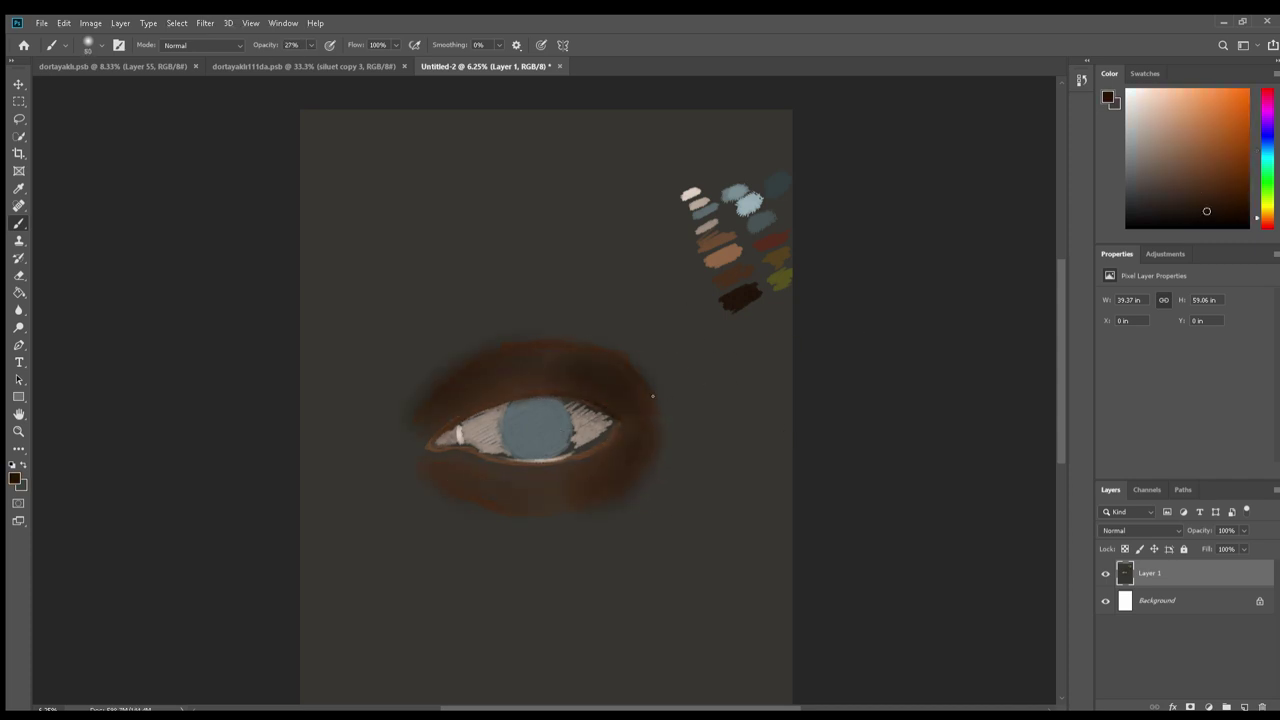
Sample light blue-grey and brighten and smooth the eye whites
alt+click(505, 420)
scroll(541, 454, up, 4)
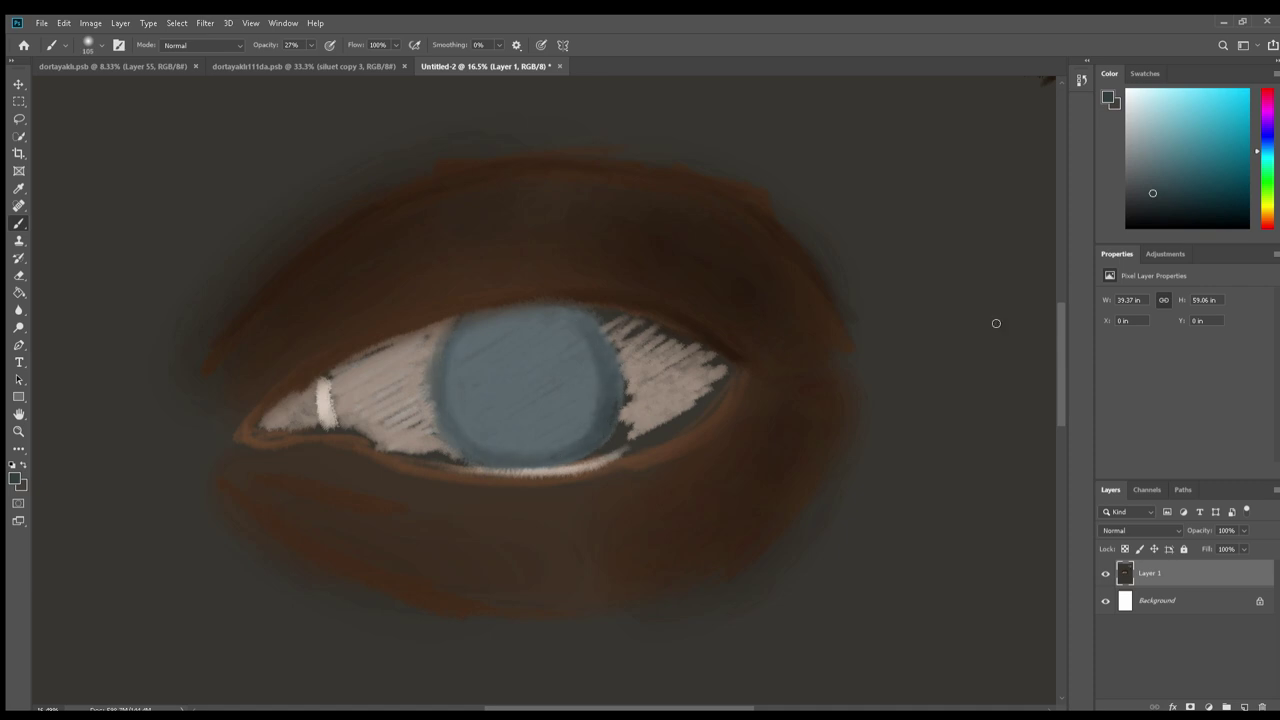
scroll(727, 488, down, 3)
drag(660, 440, 700, 405)
mouse_move(521, 442)
mouse_down()
mouse_move(680, 405)
mouse_move(561, 462)
mouse_move(690, 425)
mouse_move(560, 420)
mouse_up()
alt+click(685, 410)
Add darker strokes on the iris, lighten it, and brighten the lower eye white
alt+click(620, 430)
drag(660, 400, 660, 450)
mouse_move(578, 405)
mouse_down()
mouse_move(582, 455)
mouse_move(566, 405)
mouse_move(655, 465)
mouse_move(645, 410)
mouse_up()
alt+click(912, 104)
click(1146, 156)
mouse_move(596, 468)
mouse_down()
mouse_move(676, 449)
mouse_move(604, 473)
mouse_move(640, 440)
mouse_up()
Sample dark blue-grey from the iris and lighten and soften its lower part
alt+click(690, 440)
alt+click(659, 427)
alt+click(613, 470)
alt+click(635, 462)
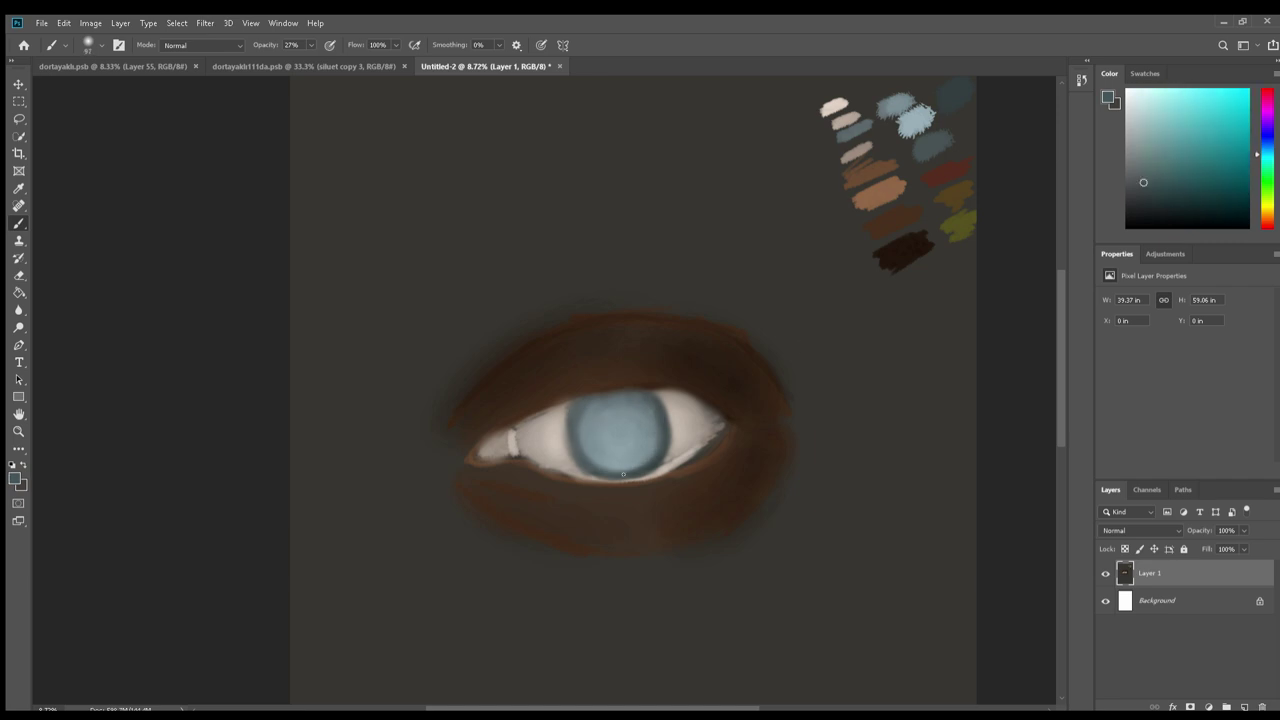
Lighten the lower lid with soft brown sampled from the upper lid at 9% opacity
alt+click(666, 362)
key(0)
key(9)
mouse_move(544, 411)
mouse_down()
mouse_move(660, 531)
mouse_move(526, 517)
mouse_up()
Paint a soft light-brown glow above the lid and darken the inner corner and lid line
alt+click(543, 410)
drag(500, 335, 785, 320)
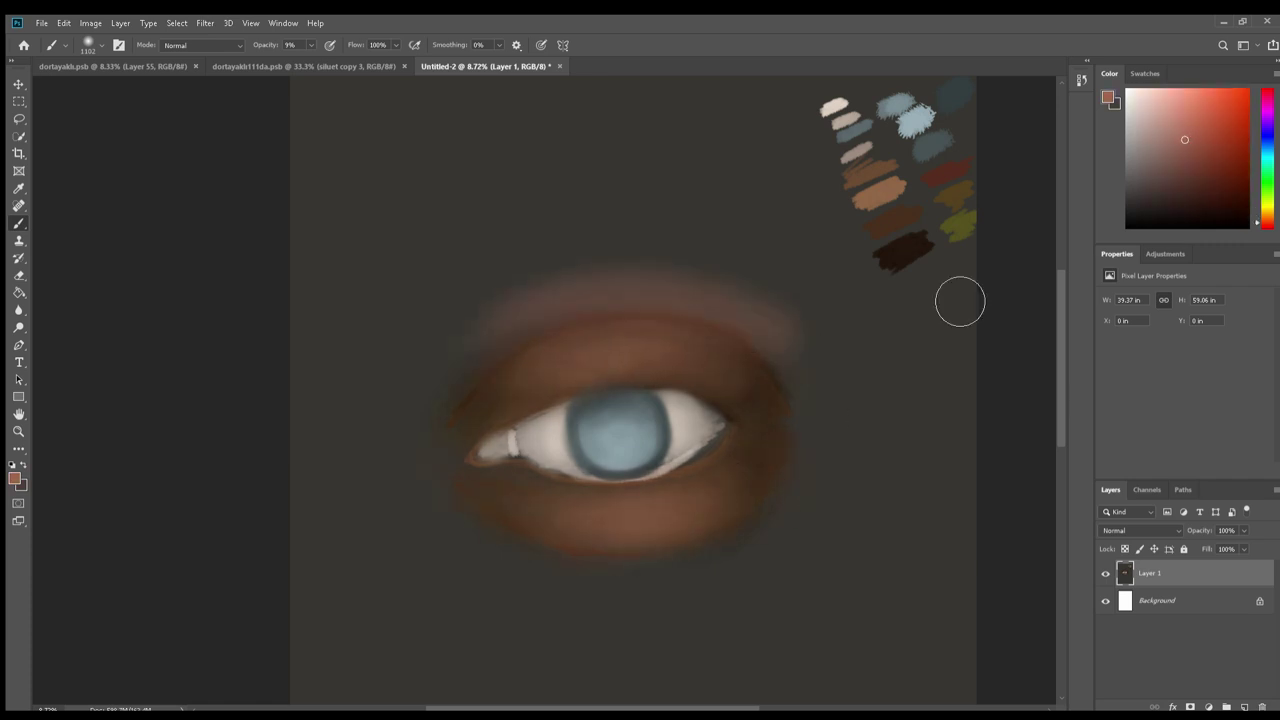
alt+click(637, 385)
drag(468, 458, 528, 418)
drag(604, 388, 710, 410)
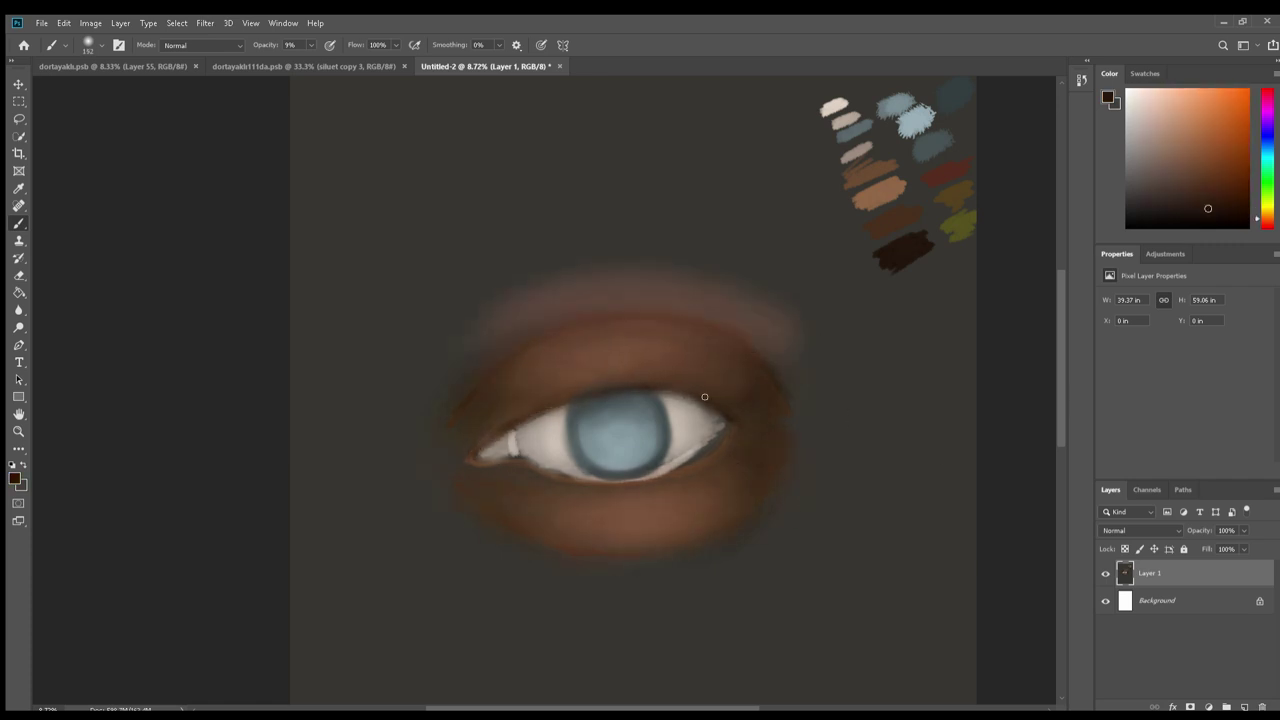
Repaint the inner eye corner and lower lid in warm off-white at 23% opacity
alt+click(670, 458)
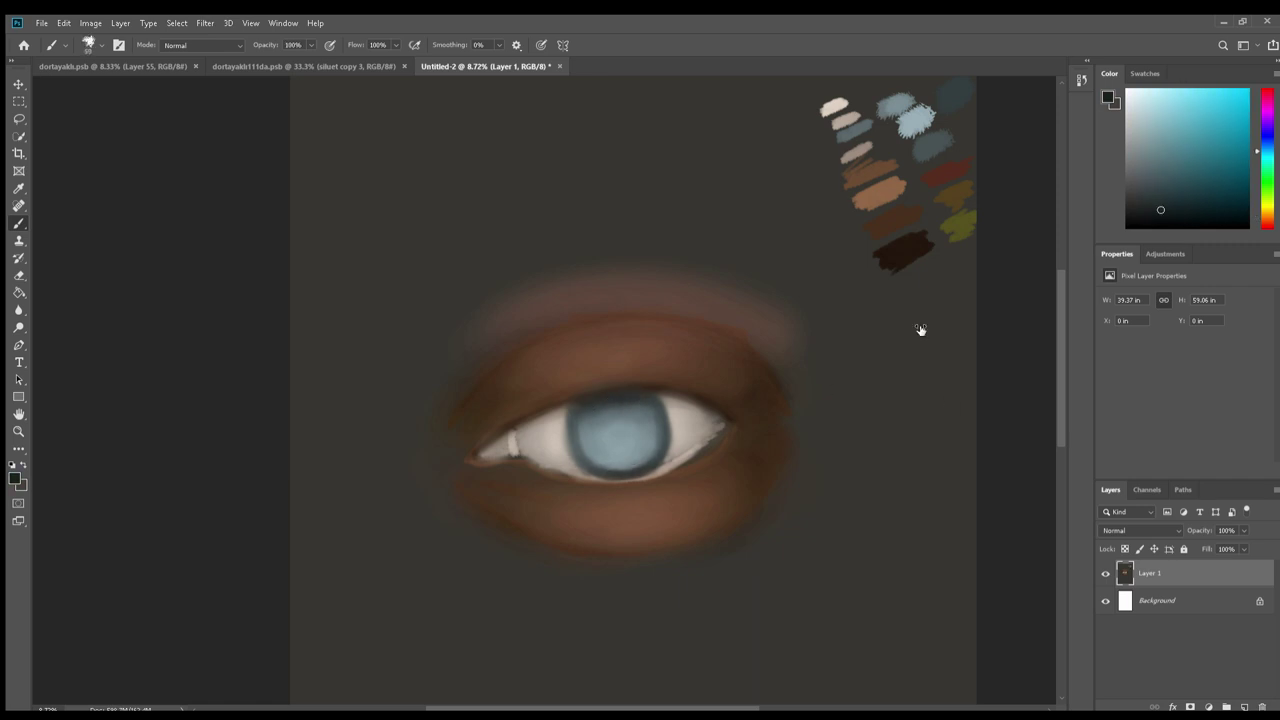
alt+click(640, 460)
key(2)
key(3)
drag(702, 446, 728, 420)
drag(620, 482, 662, 478)
alt+click(610, 478)
mouse_move(486, 462)
mouse_down()
mouse_move(650, 482)
mouse_move(712, 442)
mouse_up()
Tint the inner corner dark red, trace light crease lines, and add yellow iris highlights
click(1180, 133)
mouse_move(472, 446)
mouse_down()
mouse_move(464, 462)
mouse_move(615, 553)
mouse_up()
drag(464, 428, 570, 328)
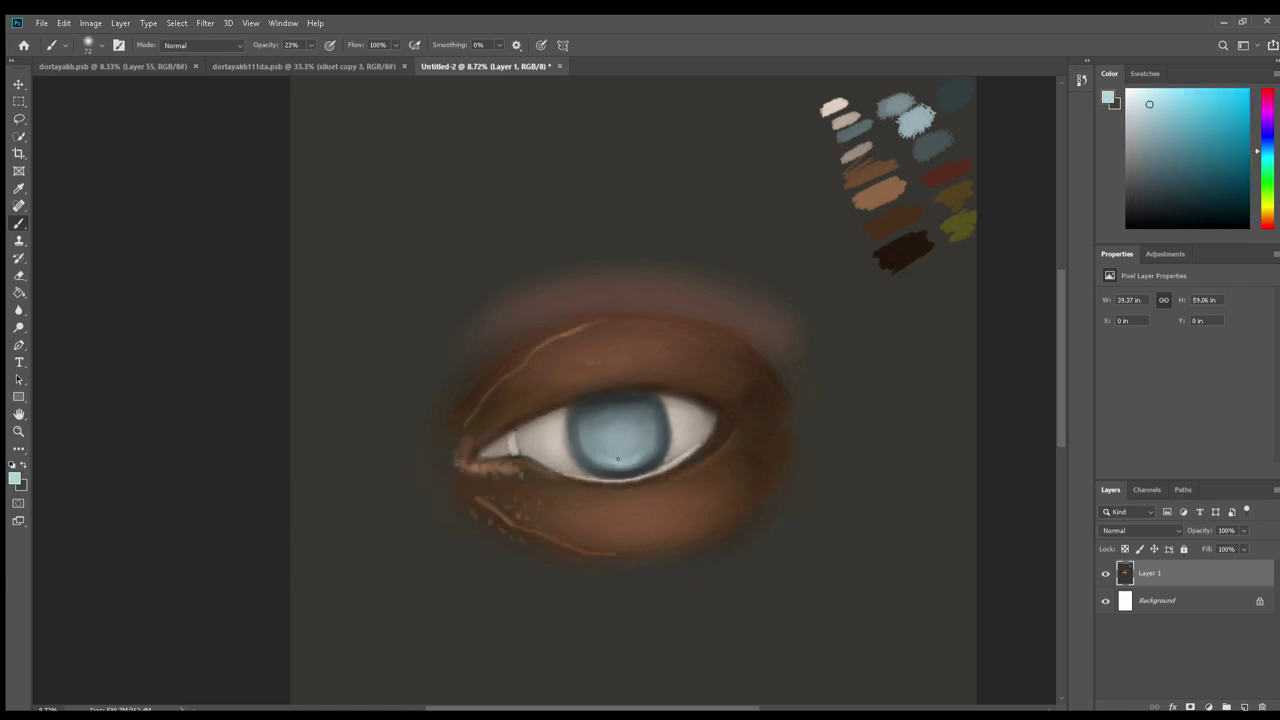
drag(872, 92, 904, 92)
click(1267, 205)
click(1167, 107)
drag(612, 438, 630, 436)
Paint a purple stroke along the lower lid and tint the upper lid soft blue-grey
alt+click(613, 397)
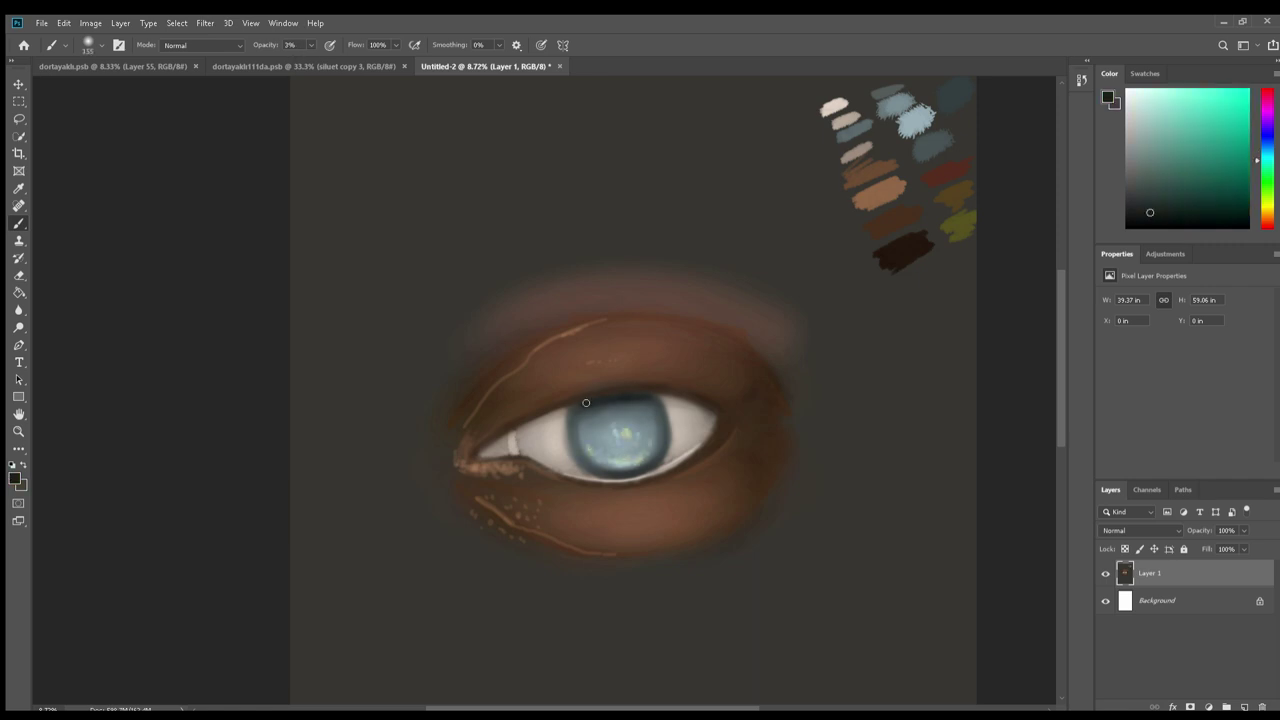
alt+click(620, 430)
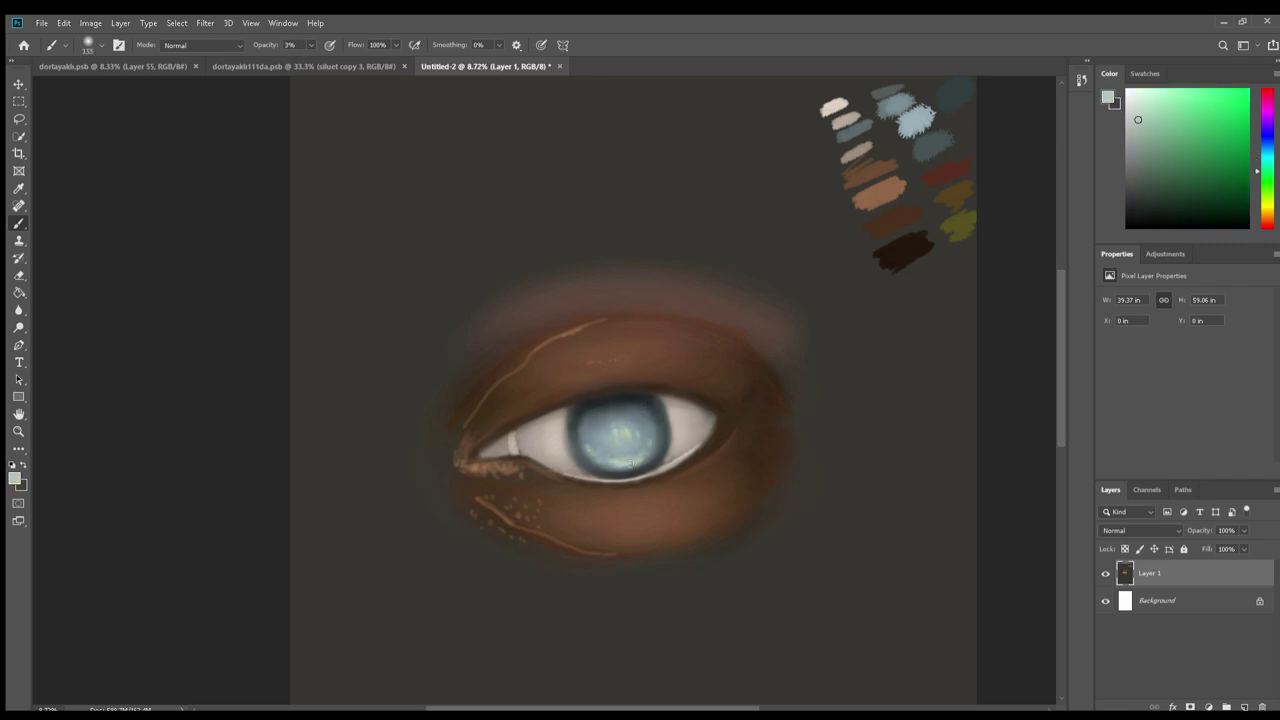
drag(476, 497, 630, 565)
alt+click(621, 447)
drag(460, 440, 588, 385)
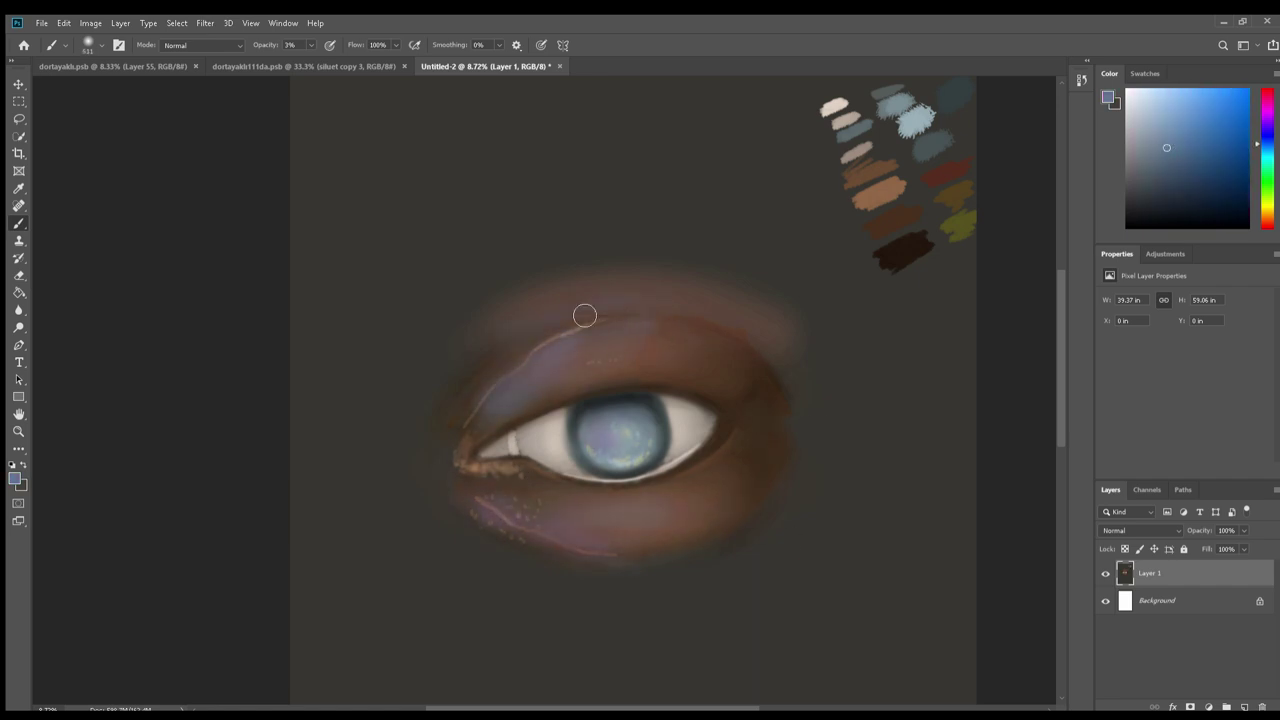
Block rough grey, purple and brown strokes around the eye at full opacity
key(0)
drag(395, 360, 660, 255)
drag(430, 490, 665, 575)
drag(760, 300, 890, 405)
drag(805, 300, 682, 290)
At 14% opacity, darken the inner corner and paint the lower lash line warm brown
alt+click(676, 500)
key(0)
key(6)
key(1)
key(4)
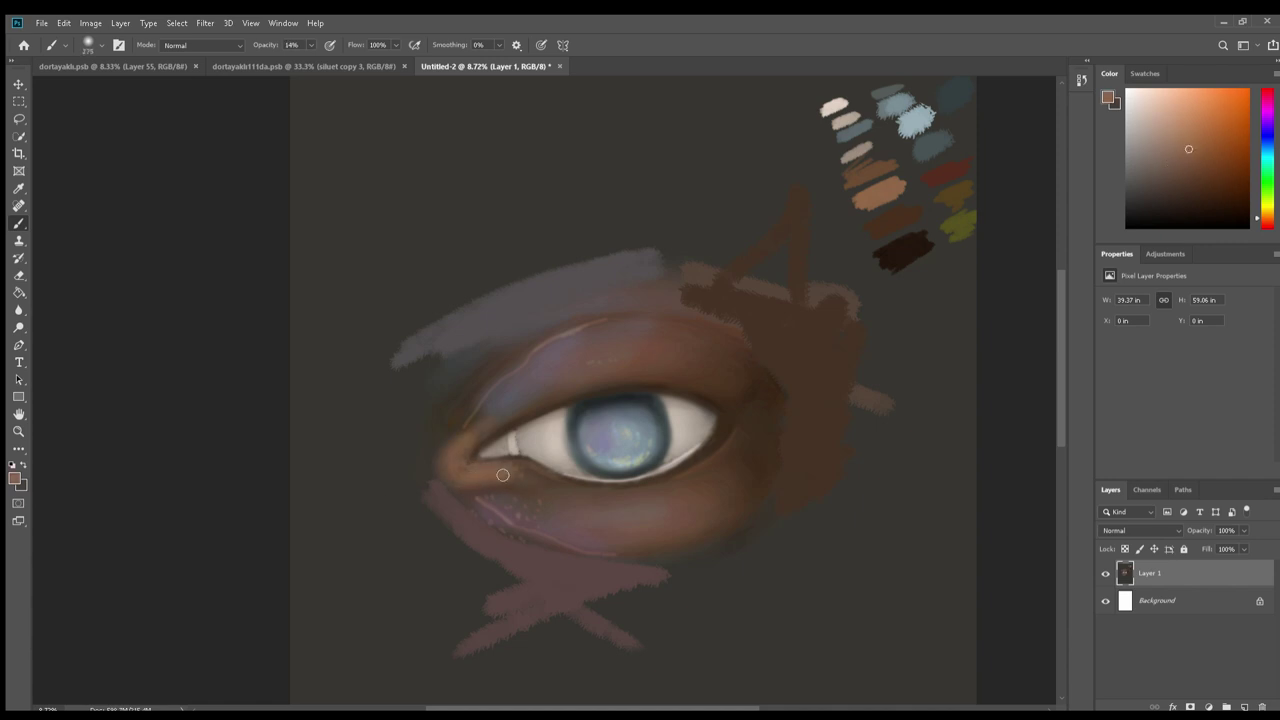
alt+click(505, 455)
mouse_move(466, 457)
mouse_down()
mouse_move(520, 450)
mouse_move(528, 468)
mouse_move(572, 473)
mouse_up()
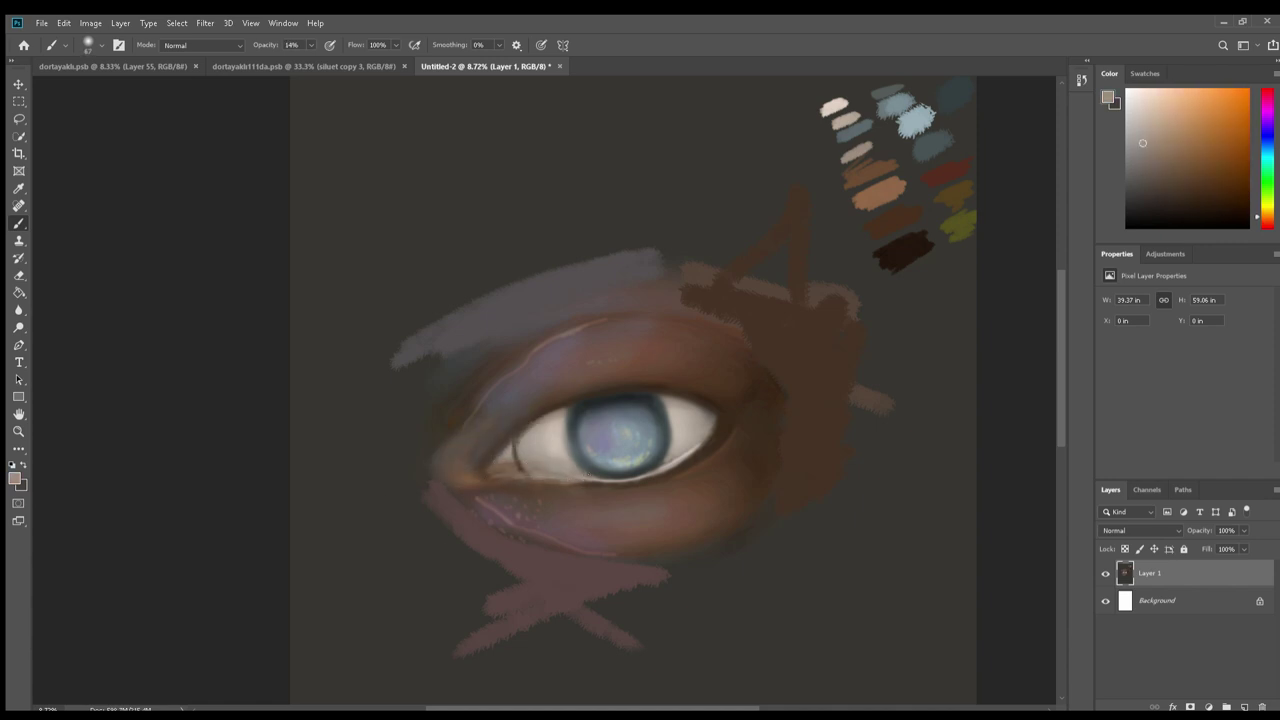
drag(477, 479, 705, 468)
Add dark strokes above the eye and repaint lids and under-eye in mauve and warm pink
alt+click(500, 492)
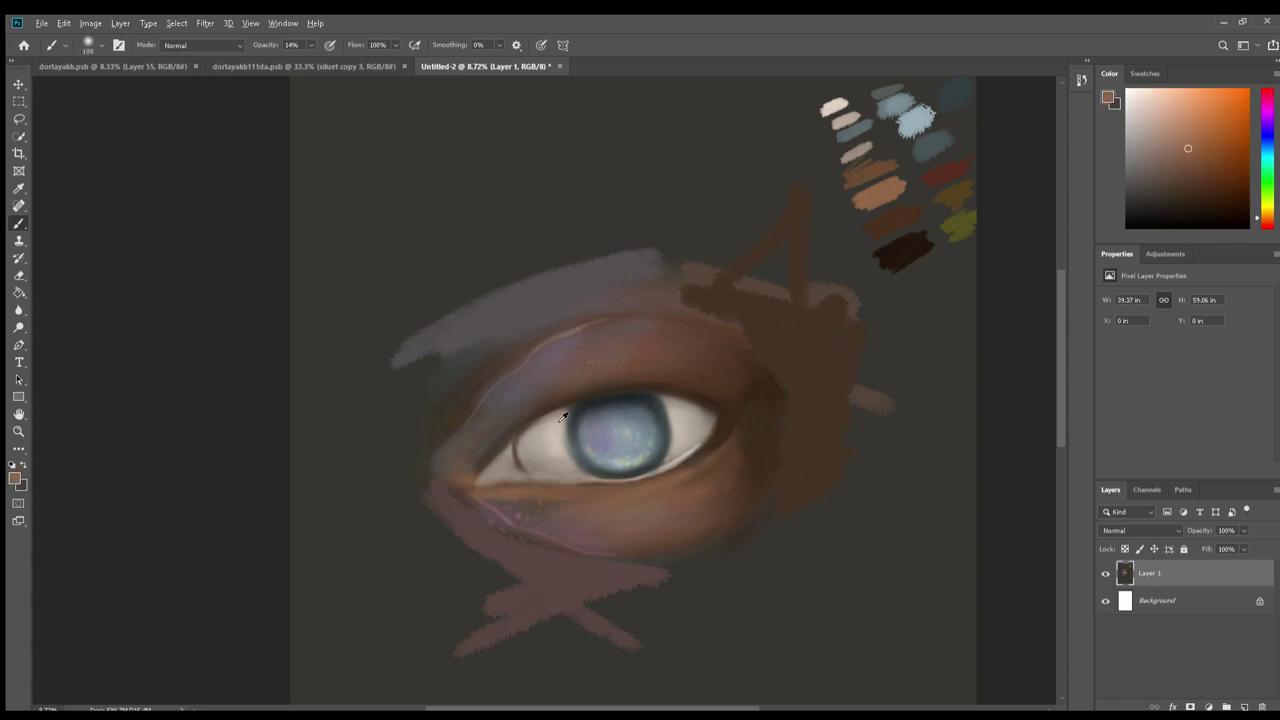
alt+click(540, 430)
drag(520, 440, 608, 392)
mouse_move(771, 509)
mouse_down()
mouse_move(697, 363)
mouse_move(638, 608)
mouse_move(780, 514)
mouse_up()
alt+click(500, 443)
mouse_move(500, 443)
mouse_down()
mouse_move(620, 560)
mouse_move(540, 470)
mouse_move(684, 458)
mouse_up()
alt+click(555, 449)
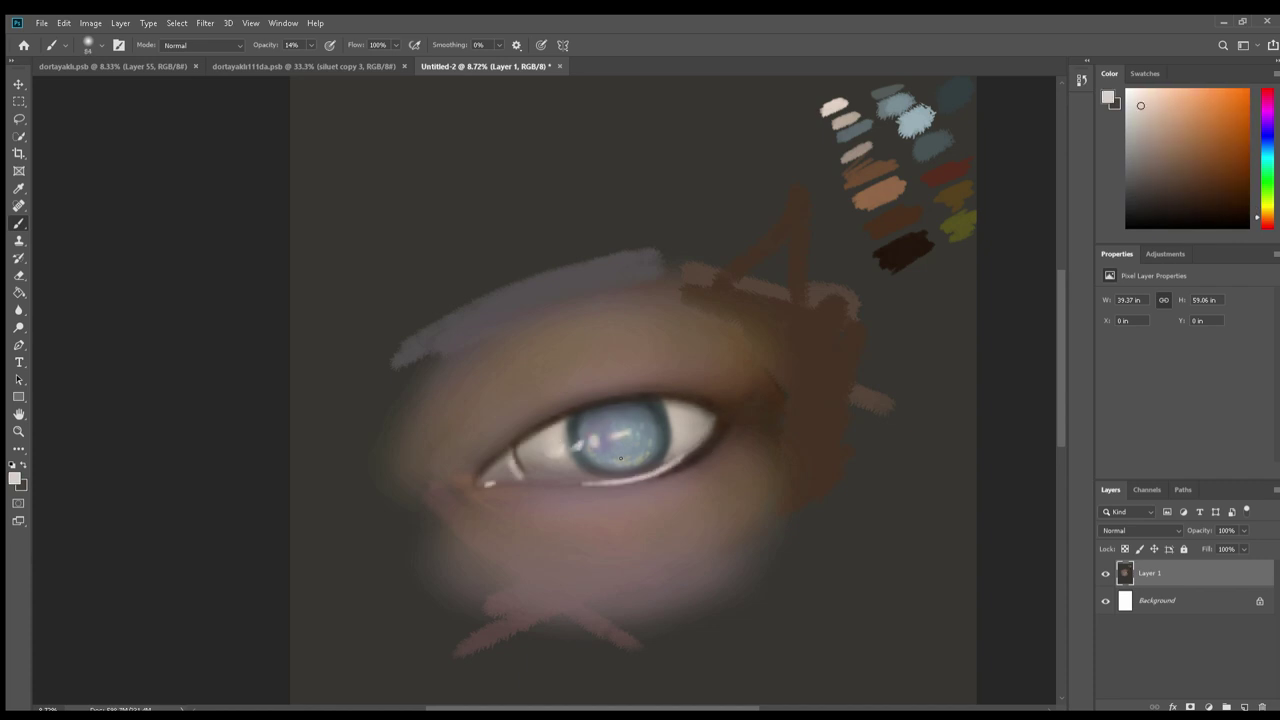
Draw a dark crease line arcing above the eye, then zoom in close
drag(450, 456, 648, 346)
drag(540, 350, 760, 400)
drag(576, 358, 464, 427)
alt+click(555, 420)
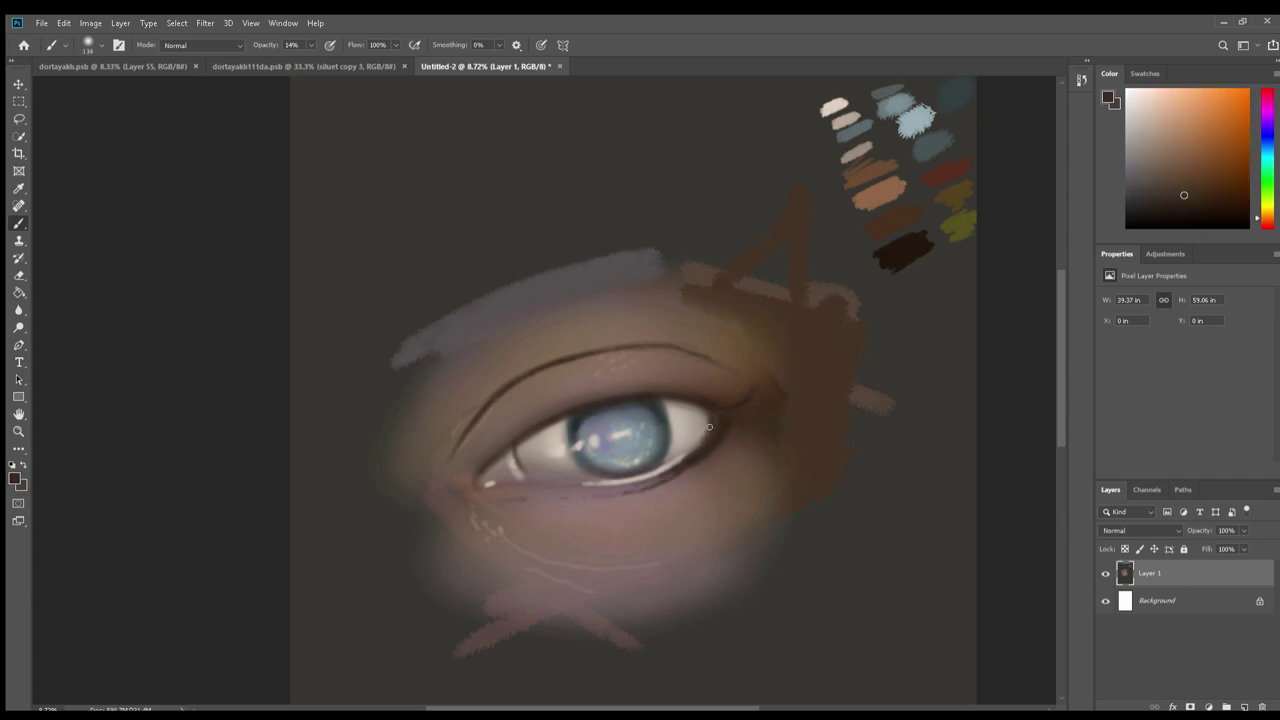
key(ctrl+plus)
key(ctrl+plus)
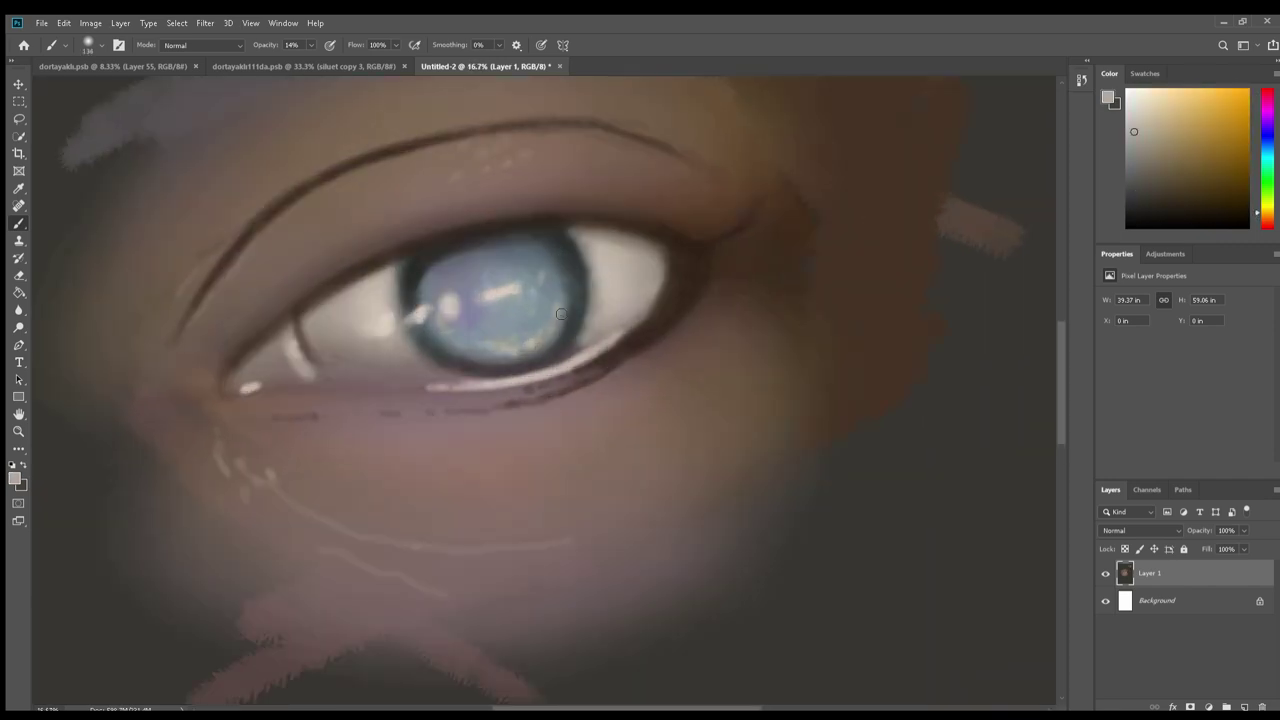
Darken the upper eyelid and crease with sampled brownish grey and shade below and right of the eye
scroll(399, 645, down, 5)
drag(564, 460, 518, 466)
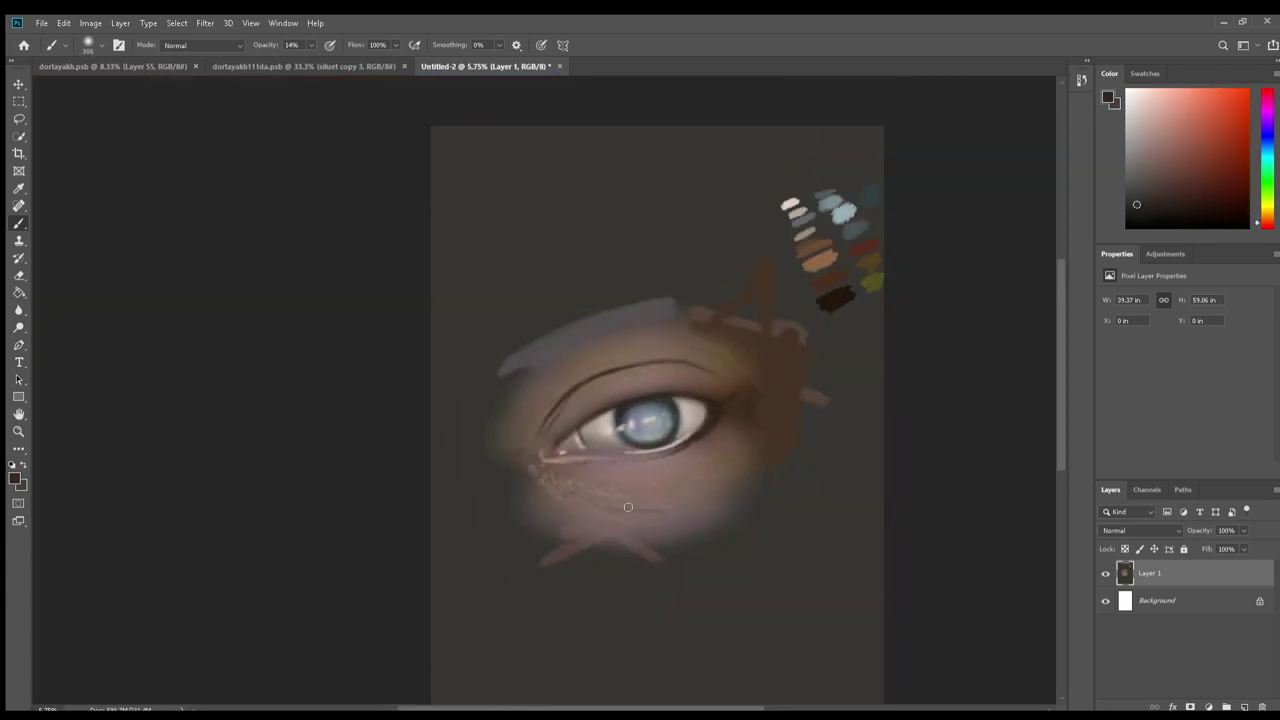
scroll(857, 371, up, 1)
alt+click(880, 292)
drag(560, 326, 510, 362)
mouse_move(610, 314)
mouse_down()
mouse_move(480, 395)
mouse_move(705, 355)
mouse_up()
drag(690, 420, 745, 470)
drag(609, 361, 500, 380)
Highlight the lower lid rim with light strokes and add faint dark shadow near it
alt+click(600, 470)
mouse_move(680, 440)
mouse_down()
mouse_move(500, 480)
mouse_move(650, 505)
mouse_up()
key(bracketright)
alt+click(555, 322)
alt+click(506, 428)
mouse_move(552, 421)
mouse_down()
mouse_move(588, 418)
mouse_move(582, 395)
mouse_up()
drag(484, 440, 580, 436)
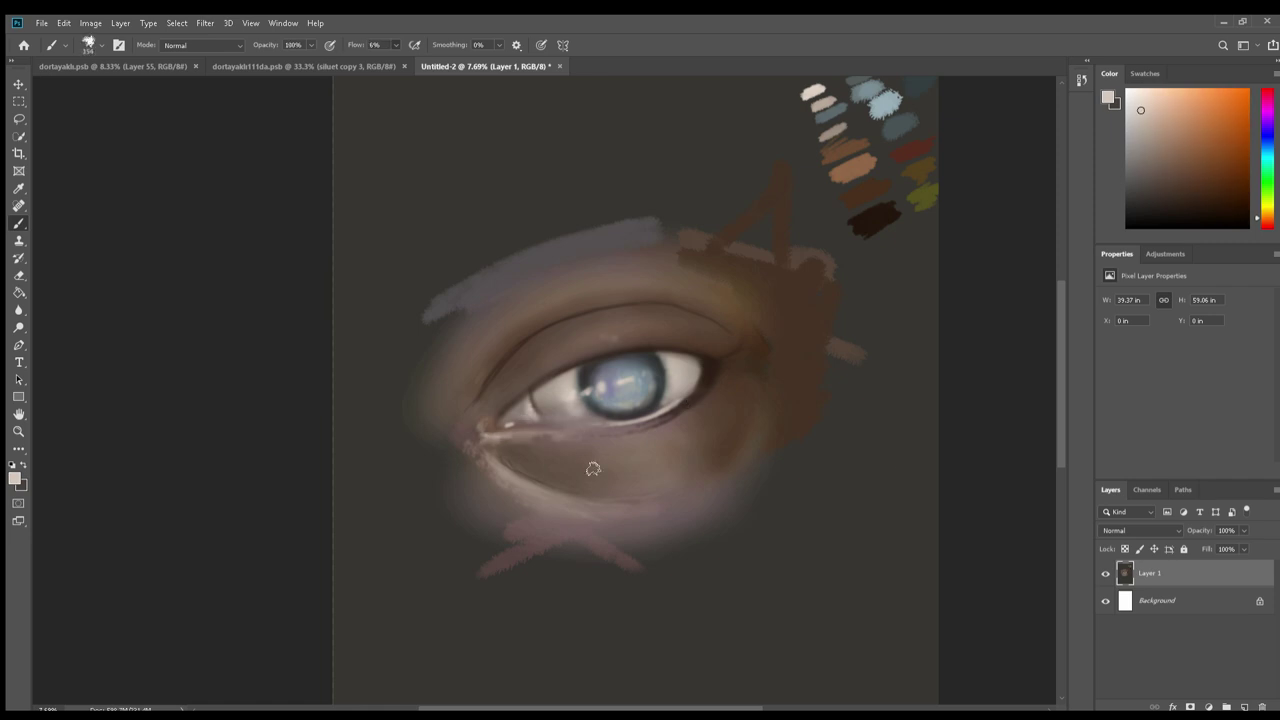
alt+click(592, 320)
drag(722, 385, 718, 450)
drag(568, 428, 500, 432)
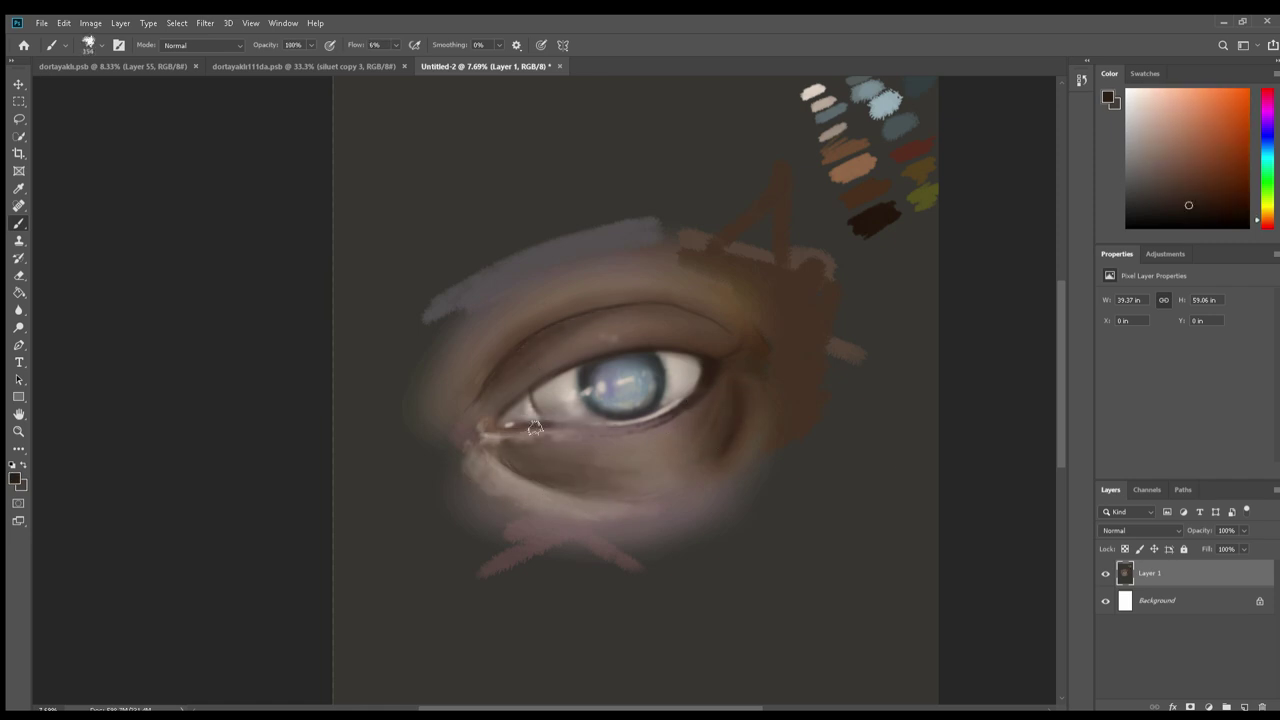
Darken the upper-right crease and paint eyelashes along the upper lid
alt+click(650, 346)
mouse_move(692, 346)
mouse_down()
mouse_move(714, 320)
mouse_move(666, 300)
mouse_move(712, 304)
mouse_up()
drag(640, 340, 612, 298)
drag(600, 352, 572, 330)
drag(556, 374, 520, 366)
drag(628, 436, 650, 446)
Paint lower lashes, darken the upper lid line and lower crease, and accent the iris
mouse_move(700, 394)
mouse_down()
mouse_move(726, 408)
mouse_move(662, 450)
mouse_up()
drag(604, 436, 628, 470)
mouse_move(607, 346)
mouse_down()
mouse_move(710, 347)
mouse_move(612, 388)
mouse_move(640, 378)
mouse_up()
alt+click(545, 408)
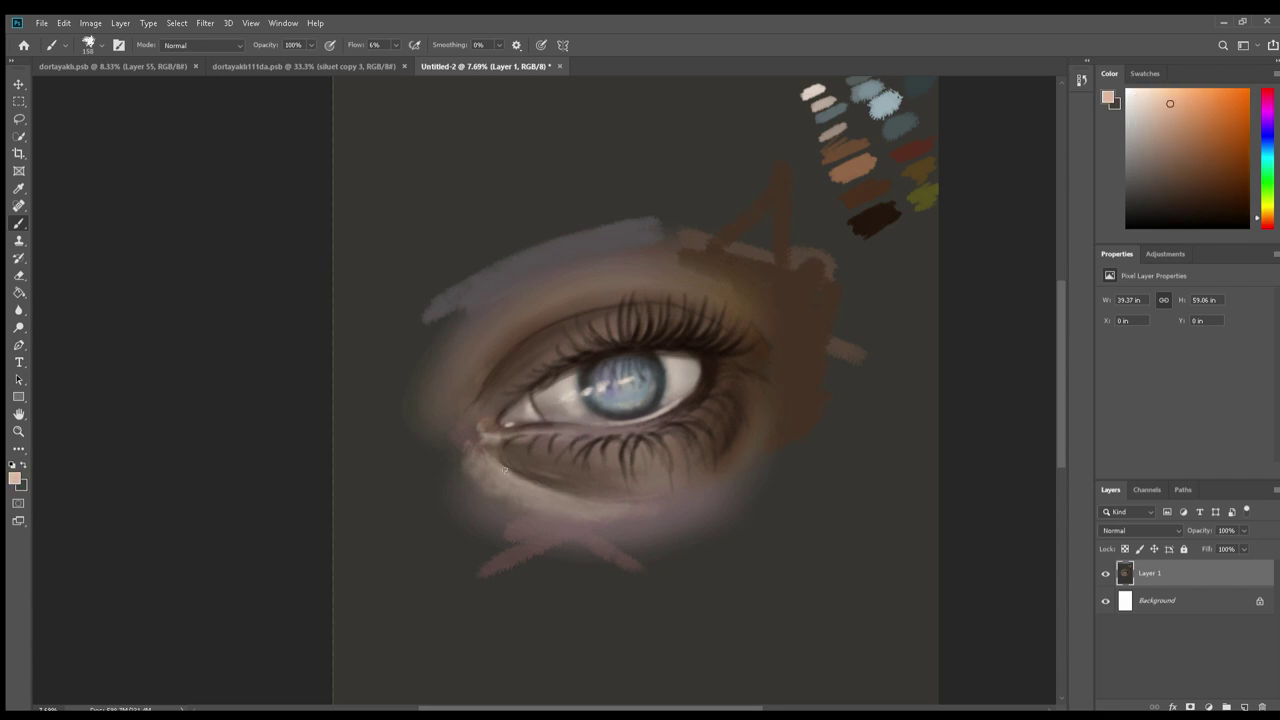
drag(505, 475, 645, 510)
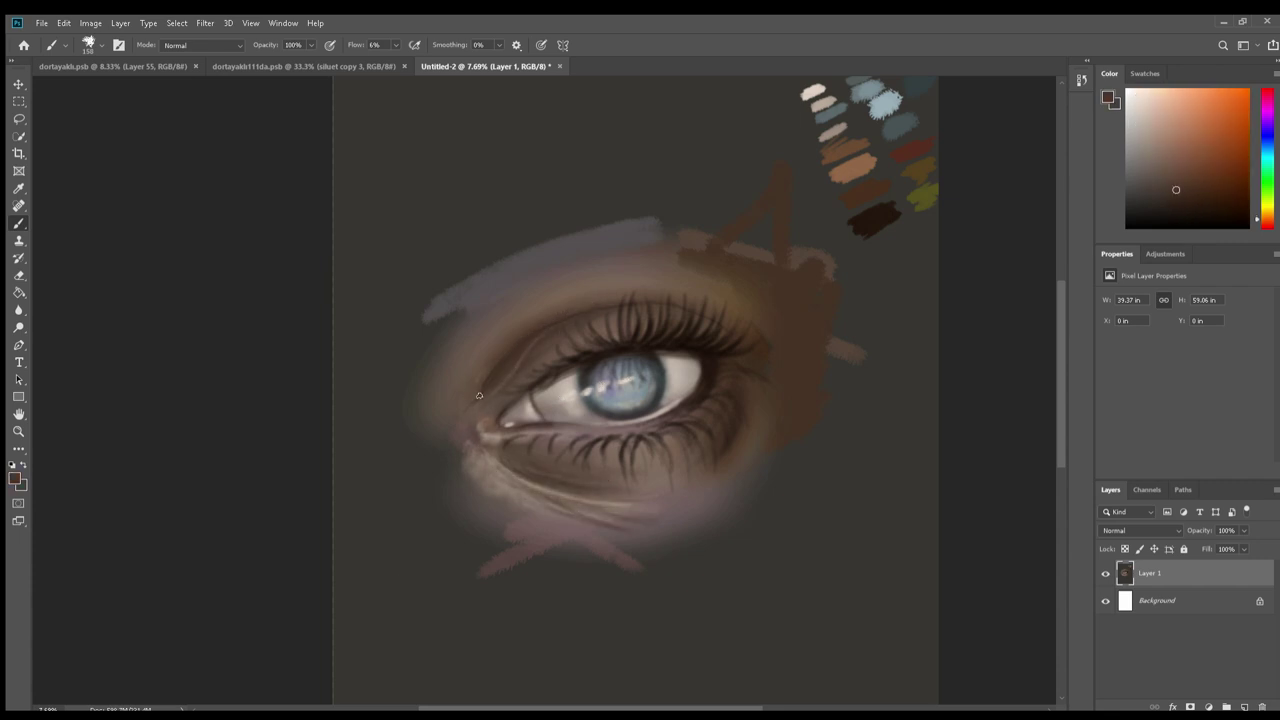
Shade the upper eye socket and inner corner in dark brown
key(x)
key(x)
key(x)
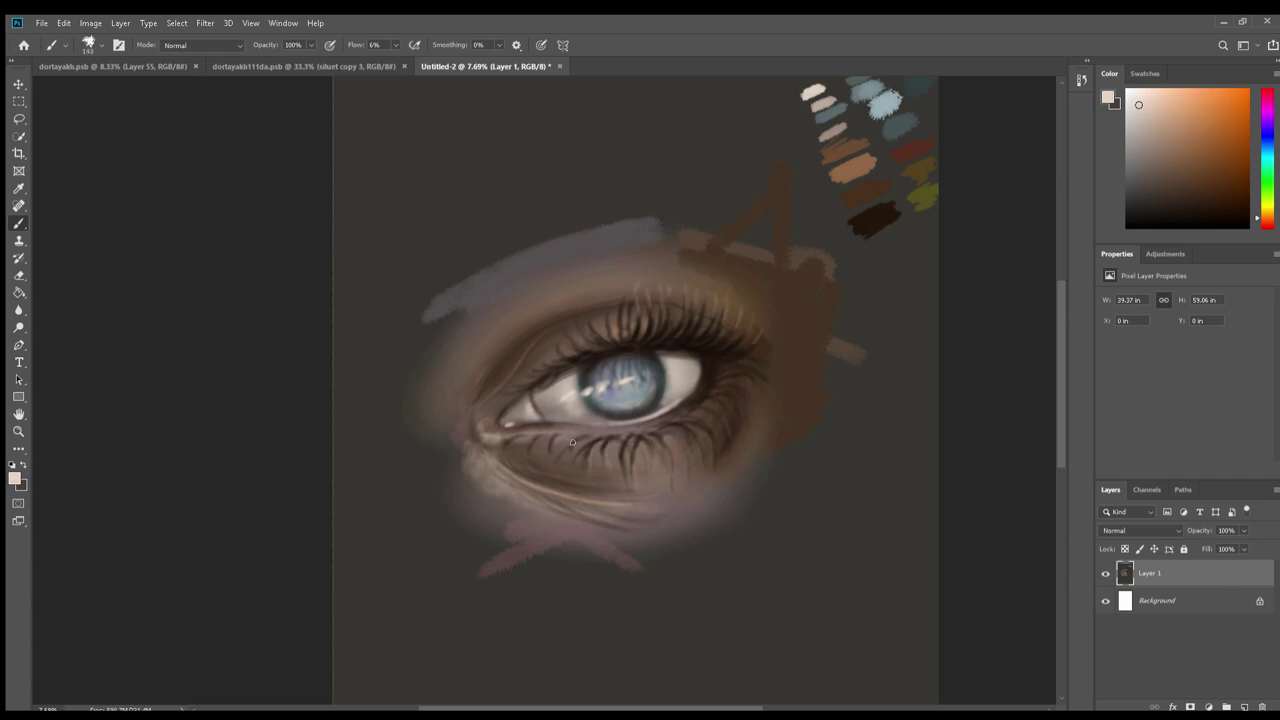
key(x)
mouse_move(491, 355)
mouse_down()
mouse_move(523, 329)
mouse_move(470, 400)
mouse_move(506, 349)
mouse_up()
drag(440, 440, 520, 340)
Paint blue-grey shading below, above and around the eye
drag(657, 408, 471, 429)
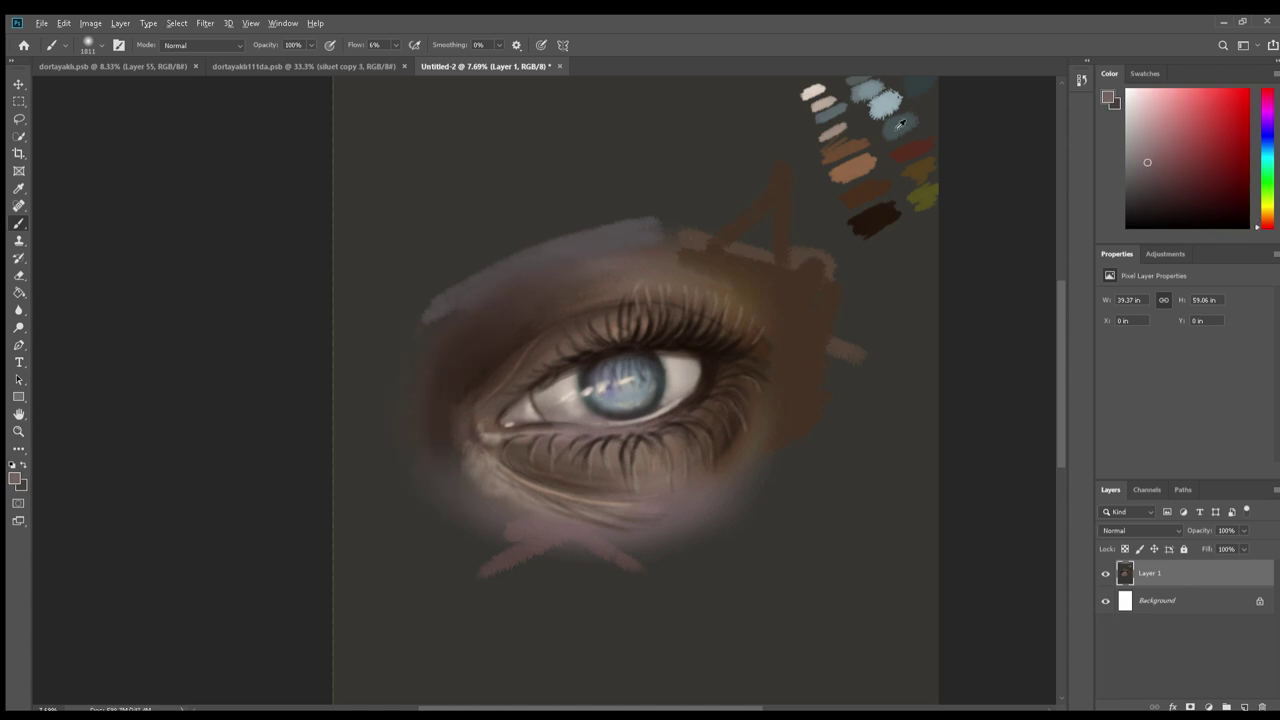
drag(480, 530, 650, 510)
drag(510, 250, 650, 225)
key(ctrl+shift+alt+n)
Dab colour into the iris, then paint reddish under-eye shading on a new layer at 3% flow
drag(615, 395, 629, 398)
key(ctrl+shift+alt+n)
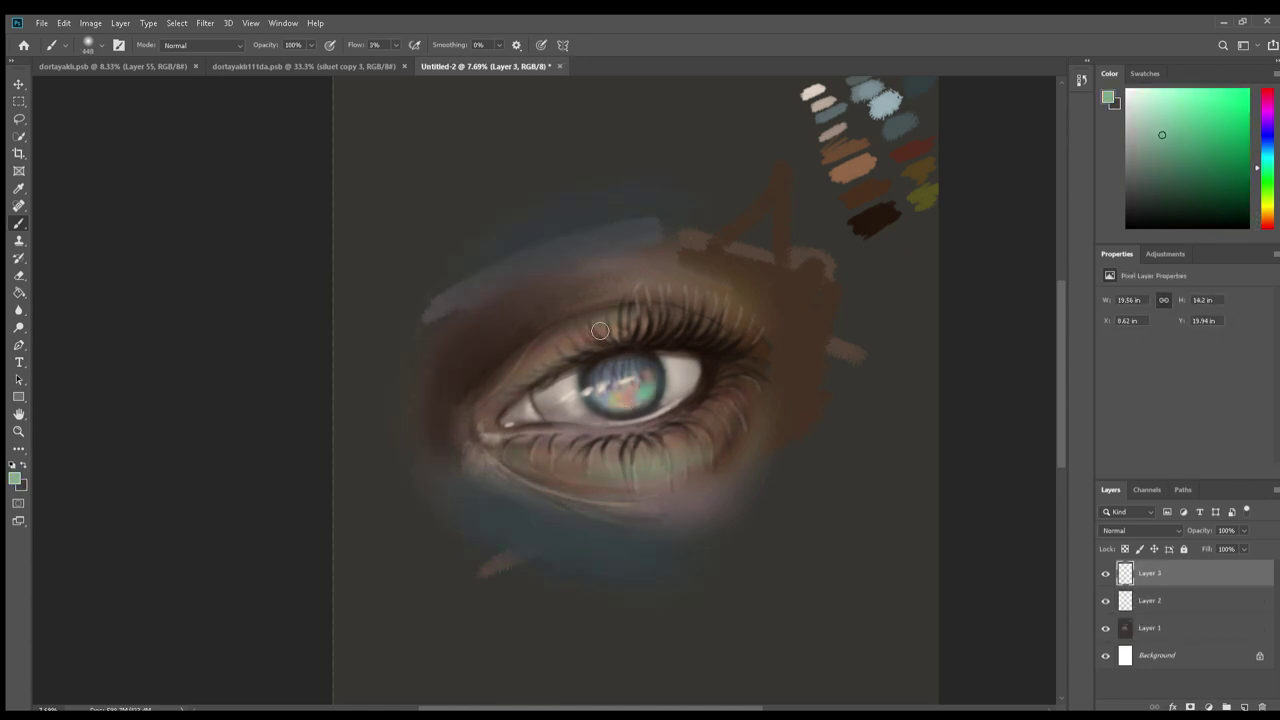
drag(510, 460, 680, 485)
key(shift+alt+k)
key(shift+alt+n)
drag(510, 470, 740, 440)
Warm the under-eye skin with reddish-brown and darken the upper lid, then pick pale pink and orange tones
alt+click(737, 443)
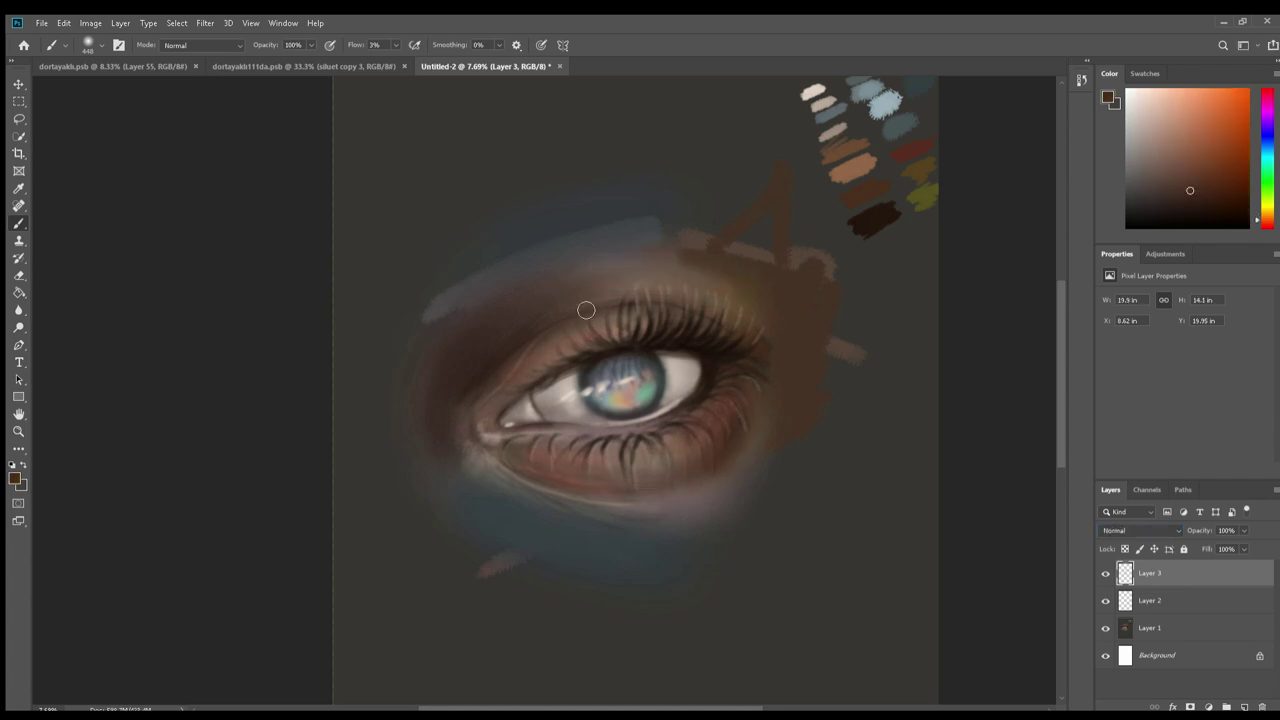
drag(650, 260, 800, 320)
drag(510, 410, 578, 375)
drag(660, 380, 700, 356)
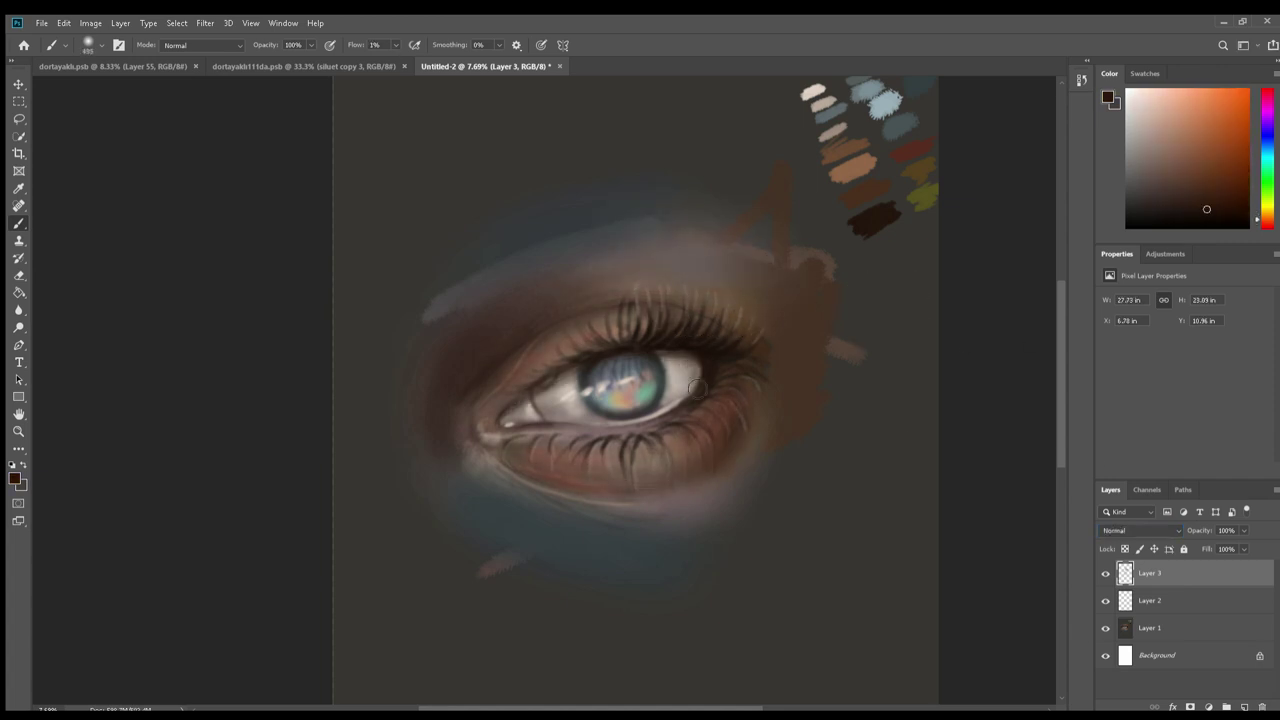
alt+click(686, 506)
alt+click(570, 400)
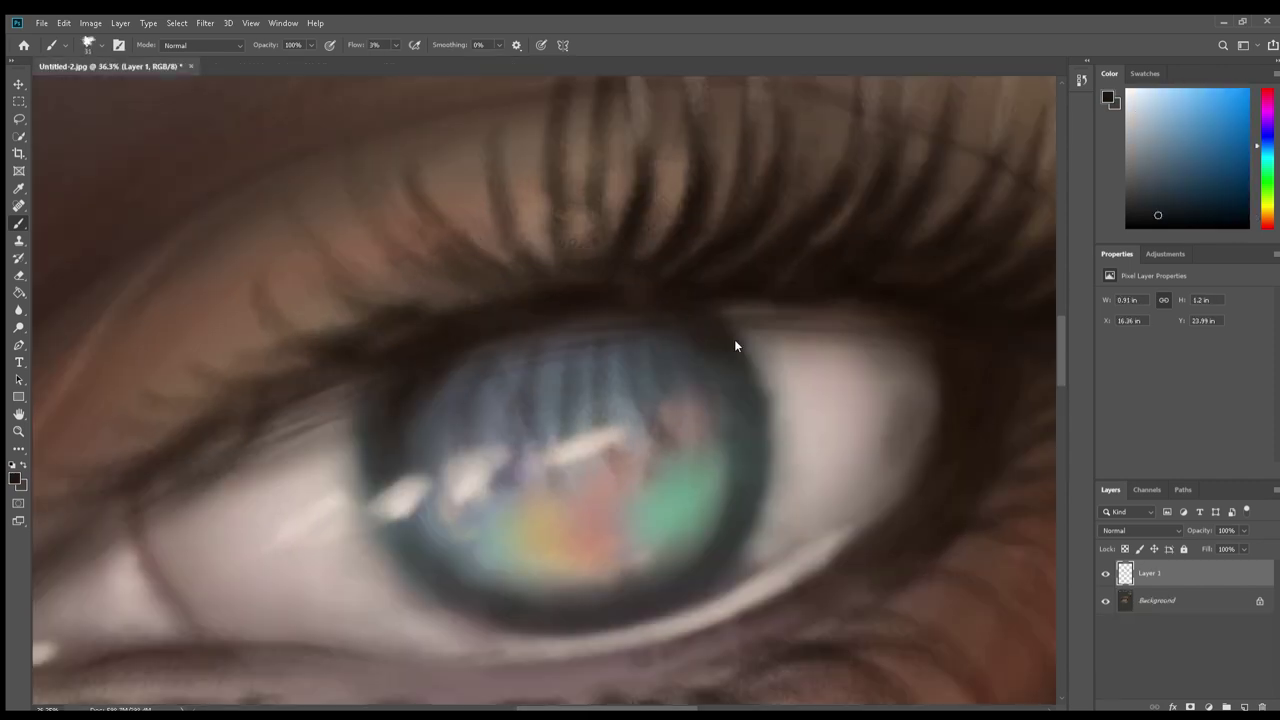
Darken the left, right and lower edges of the iris rim
drag(405, 368, 385, 470)
drag(728, 358, 740, 402)
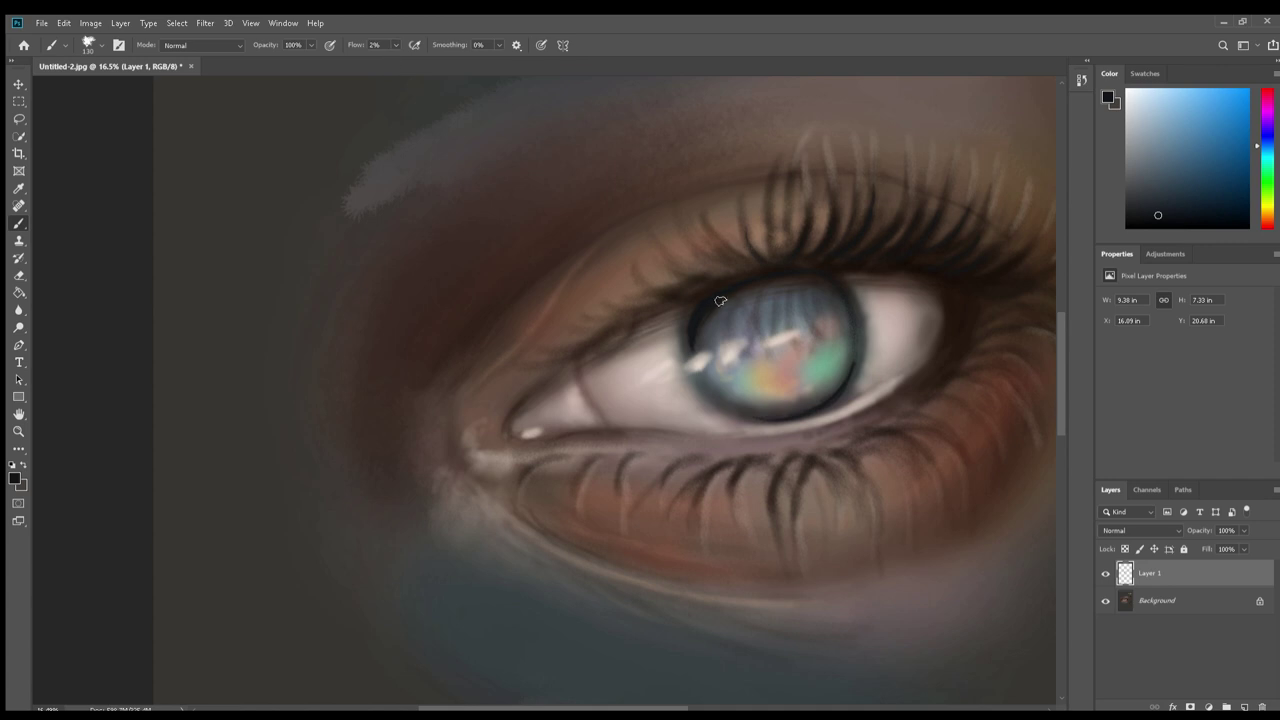
drag(778, 417, 845, 360)
drag(726, 209, 716, 272)
drag(784, 500, 941, 469)
mouse_move(706, 392)
mouse_down()
mouse_move(828, 405)
mouse_move(857, 329)
mouse_up()
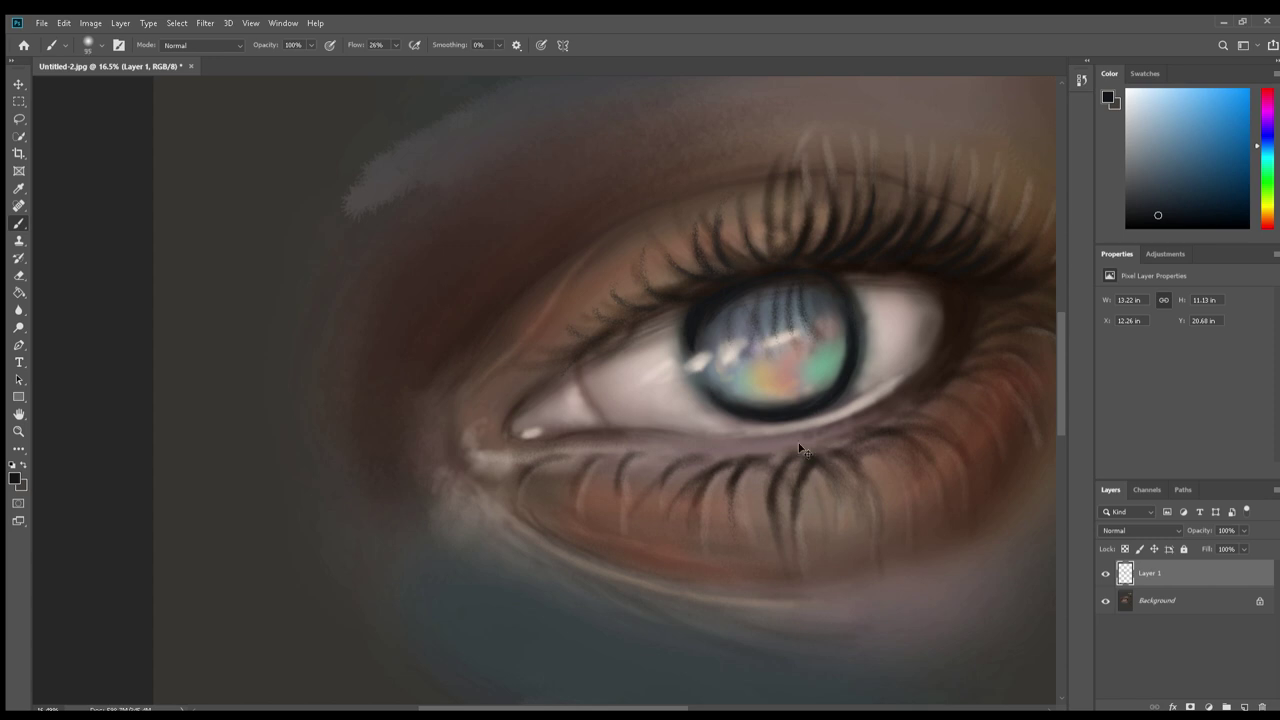
Paint extra dark lashes along the lower lid toward the inner corner
drag(710, 472, 694, 528)
drag(812, 460, 836, 504)
drag(830, 460, 876, 534)
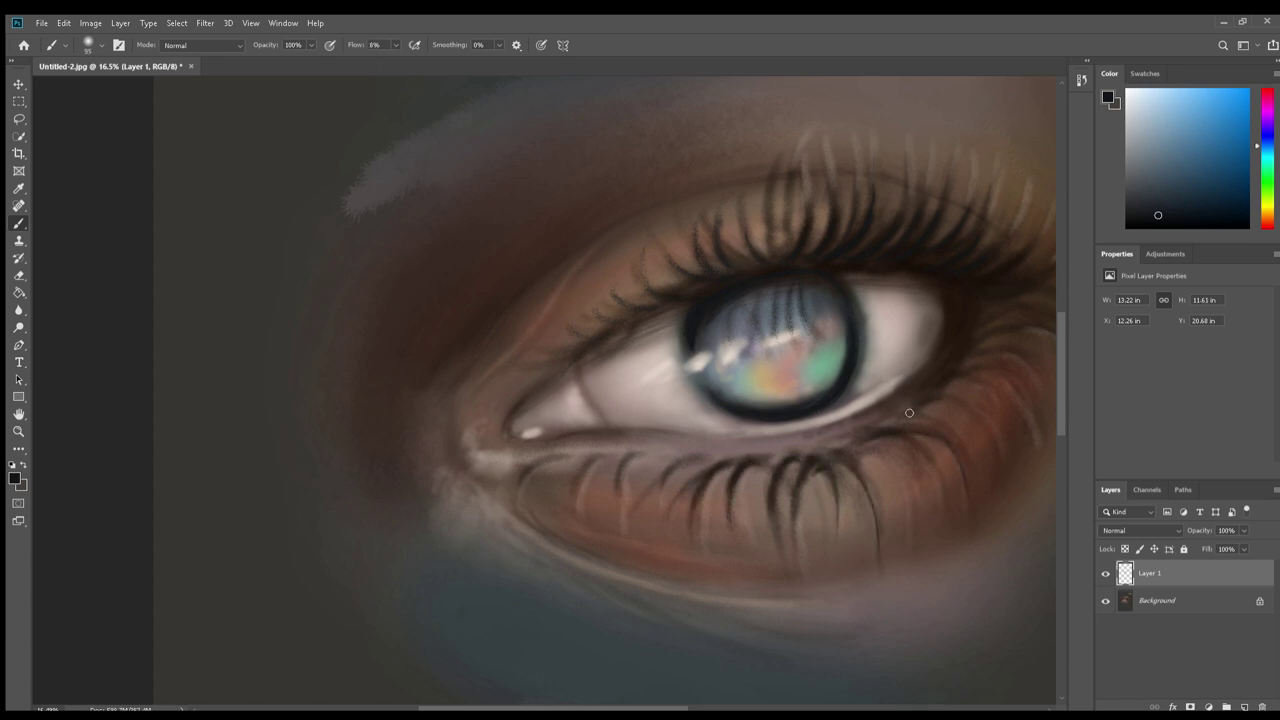
drag(690, 460, 668, 506)
mouse_move(610, 448)
mouse_down()
mouse_move(580, 478)
mouse_move(542, 464)
mouse_up()
drag(740, 468, 765, 522)
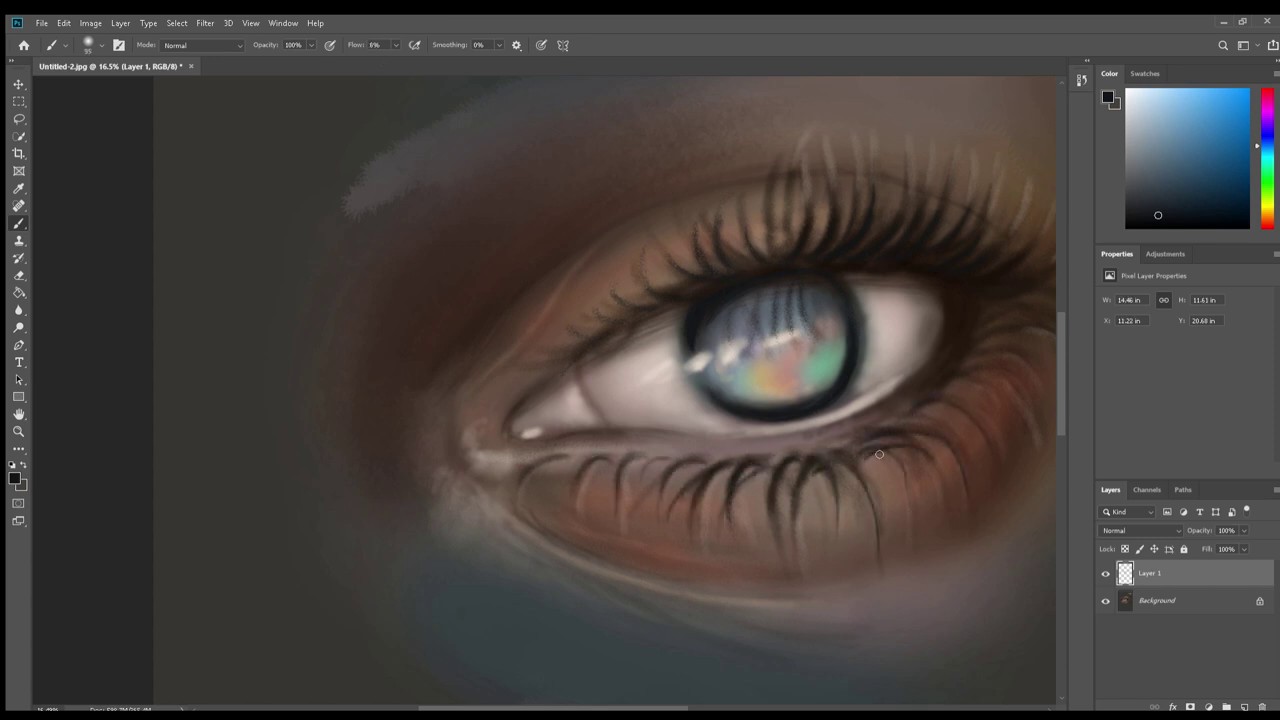
scroll(879, 454, right, 3)
drag(832, 424, 800, 408)
Sample a light skin pink and paint pale strokes among the lower lashes
alt+click(480, 500)
drag(500, 495, 490, 540)
drag(530, 505, 545, 565)
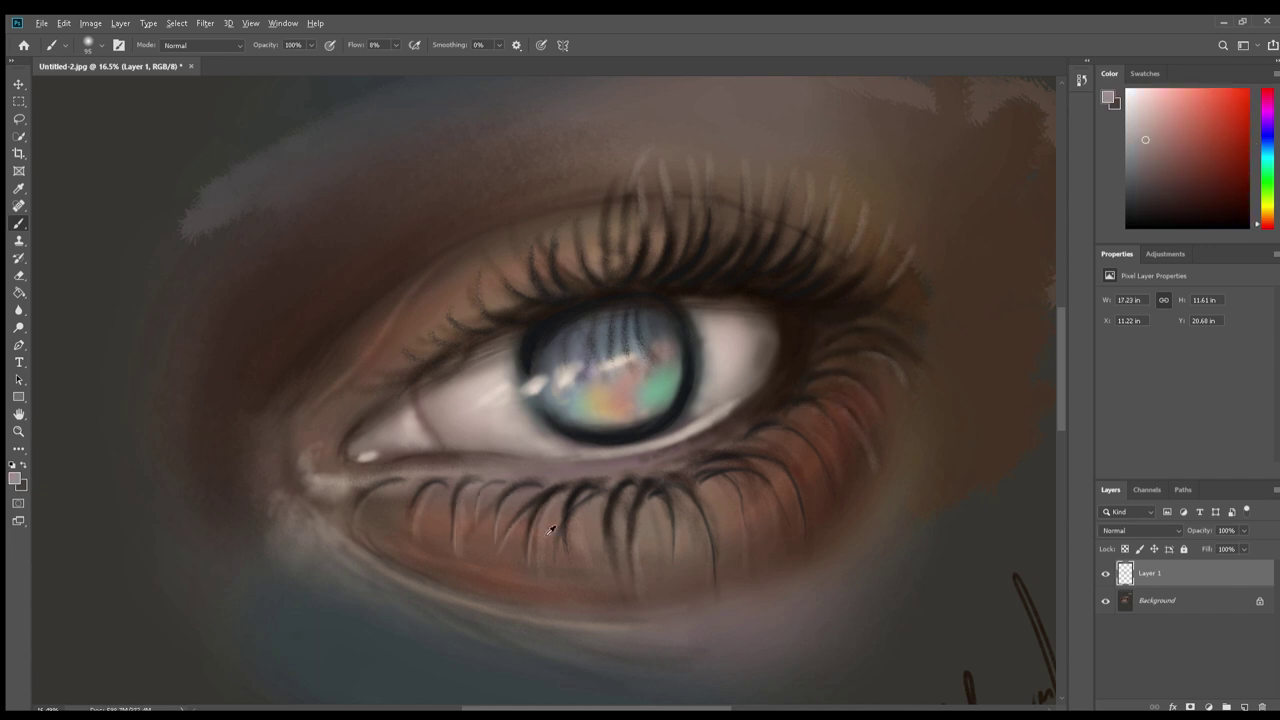
alt+click(548, 520)
alt+click(434, 487)
drag(386, 482, 356, 514)
drag(424, 490, 412, 524)
drag(580, 490, 566, 562)
mouse_move(672, 516)
mouse_down()
mouse_move(674, 564)
mouse_move(642, 556)
mouse_up()
Lighten the inner eye corner and add pale highlights on the lower lashes
alt+click(660, 510)
drag(588, 502, 575, 552)
alt+click(680, 500)
drag(322, 442, 311, 465)
alt+click(420, 445)
drag(752, 476, 778, 516)
alt+click(800, 470)
alt+click(830, 320)
Paint pale highlights onto the upper lashes
drag(760, 248, 750, 170)
alt+click(815, 192)
drag(786, 220, 782, 178)
mouse_move(710, 220)
mouse_down()
mouse_move(706, 162)
mouse_move(585, 250)
mouse_up()
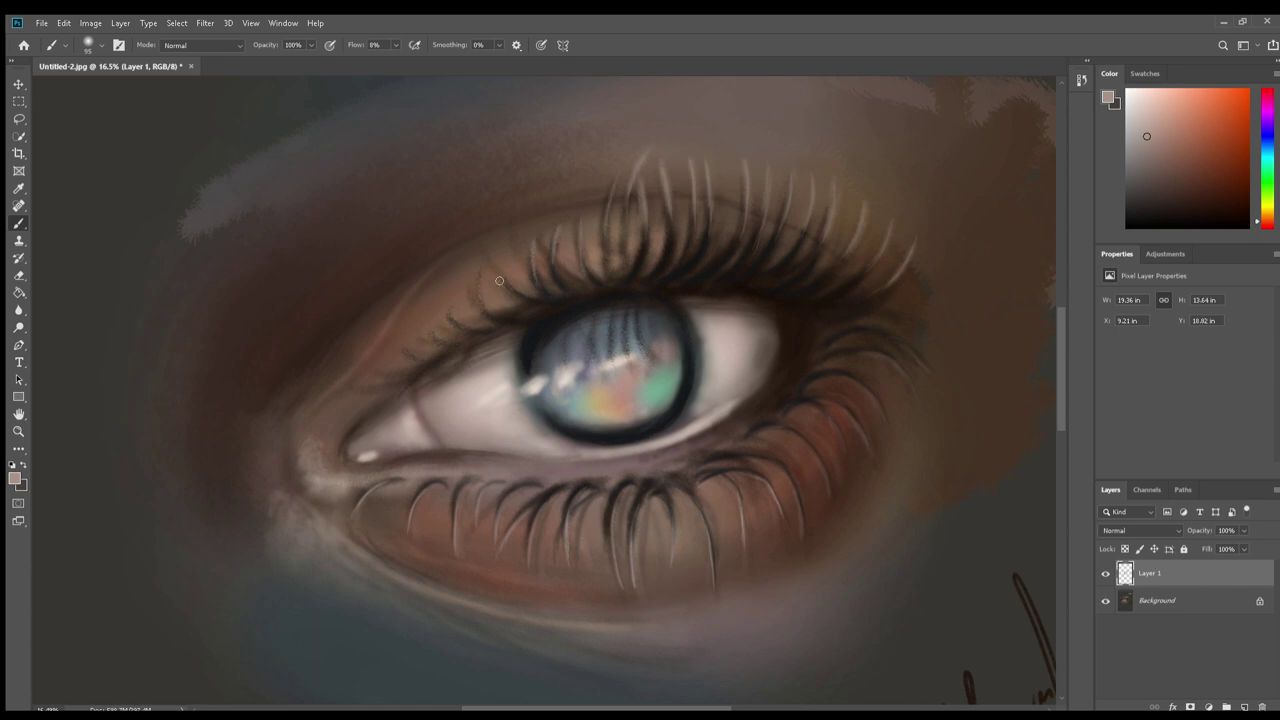
Paint a dark crease along the upper eyelid with sampled browns, then switch to white
alt+click(760, 390)
alt+click(636, 454)
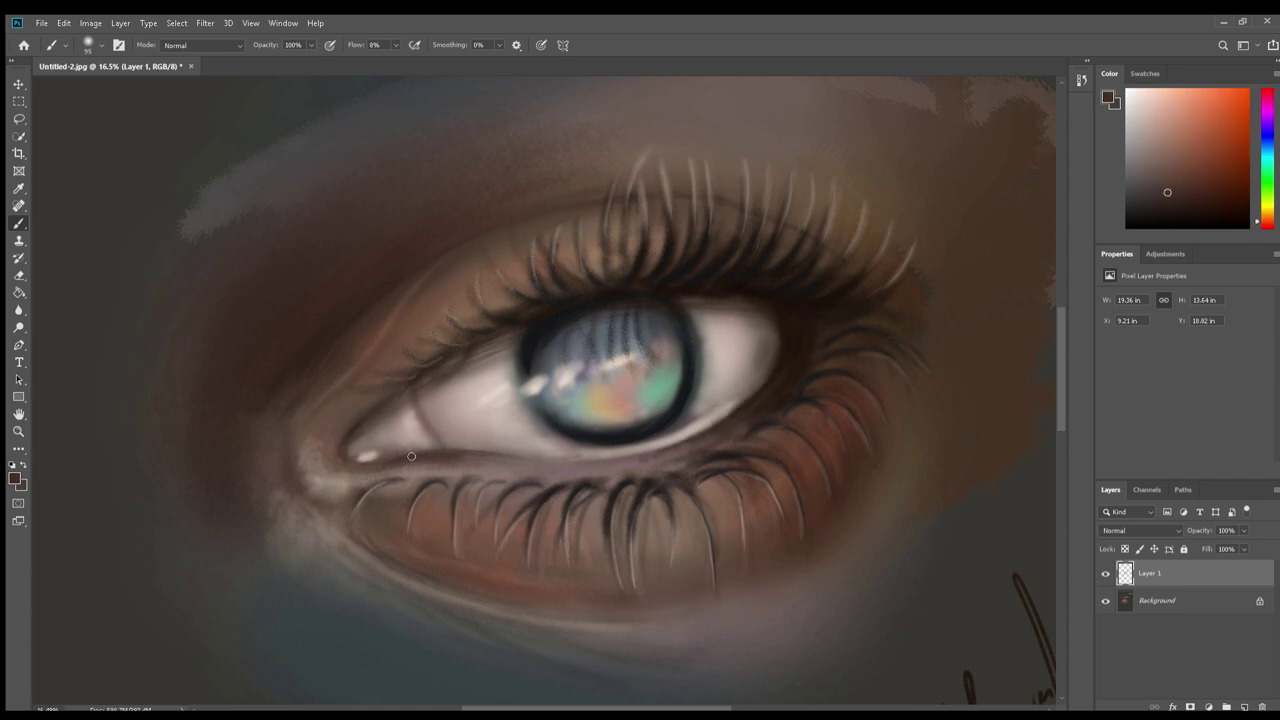
alt+click(481, 241)
drag(326, 334, 509, 229)
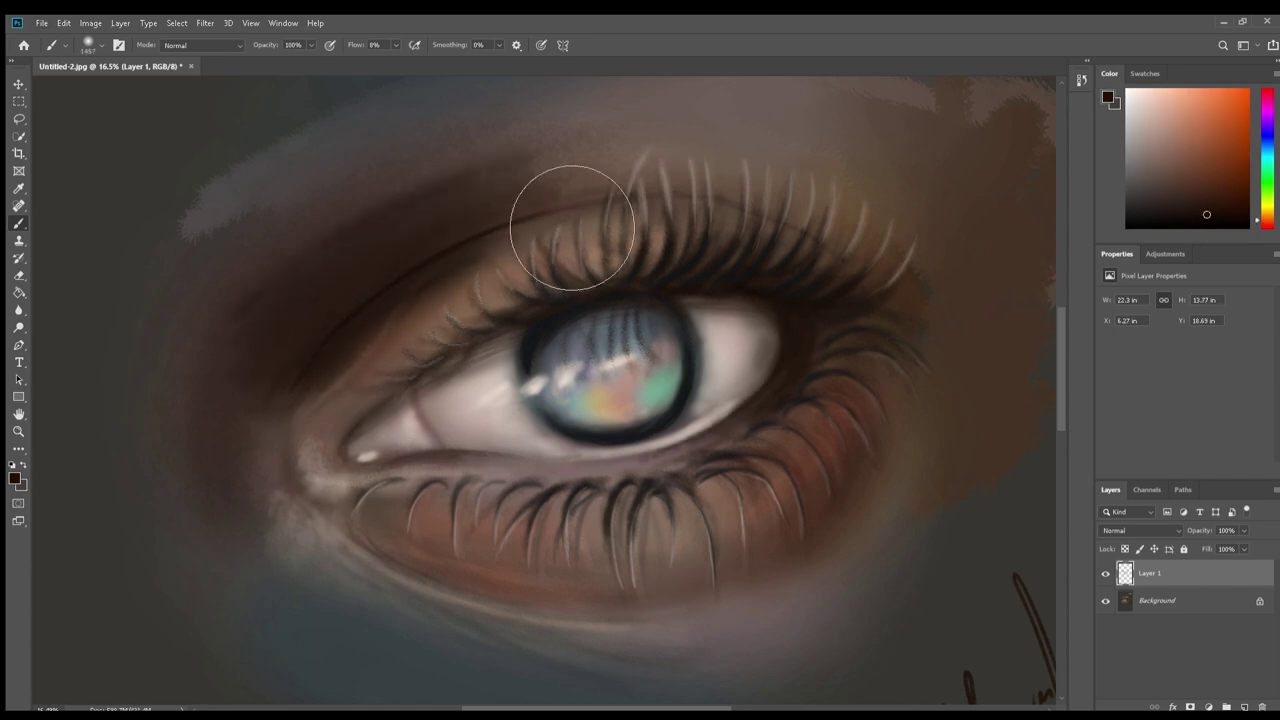
alt+click(357, 309)
alt+click(619, 336)
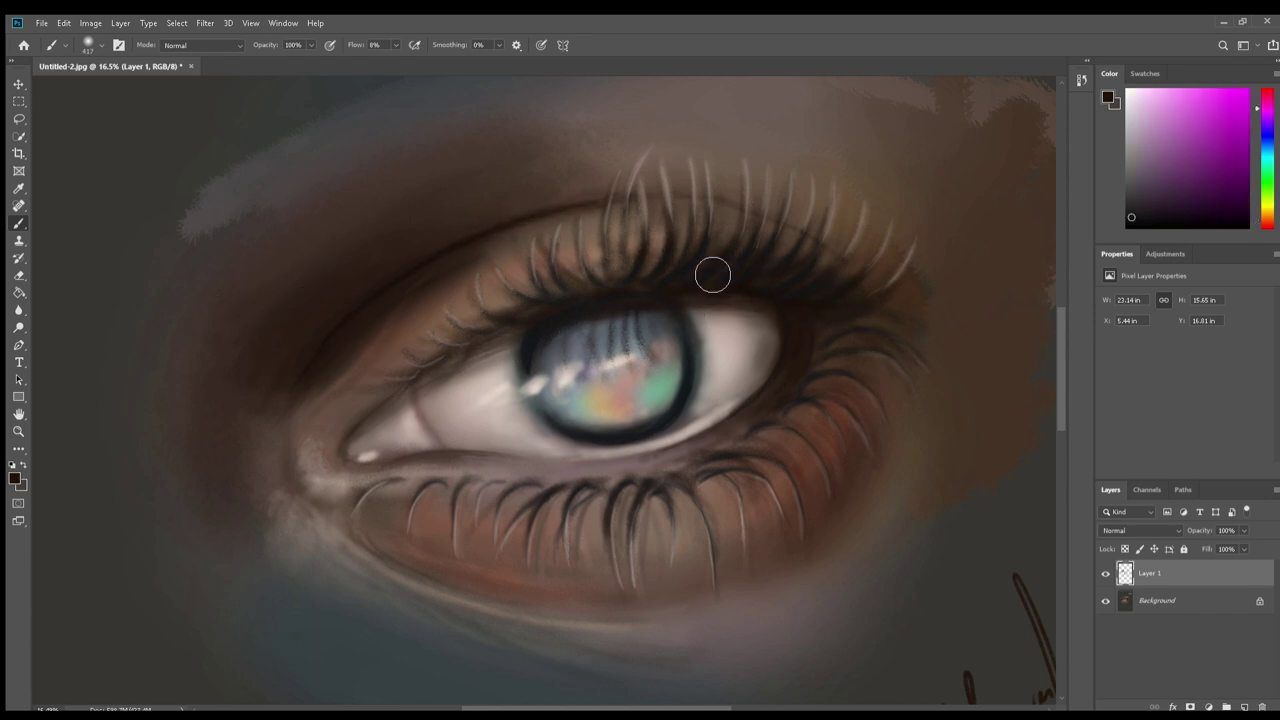
scroll(799, 456, down, 5)
scroll(500, 618, up, 2)
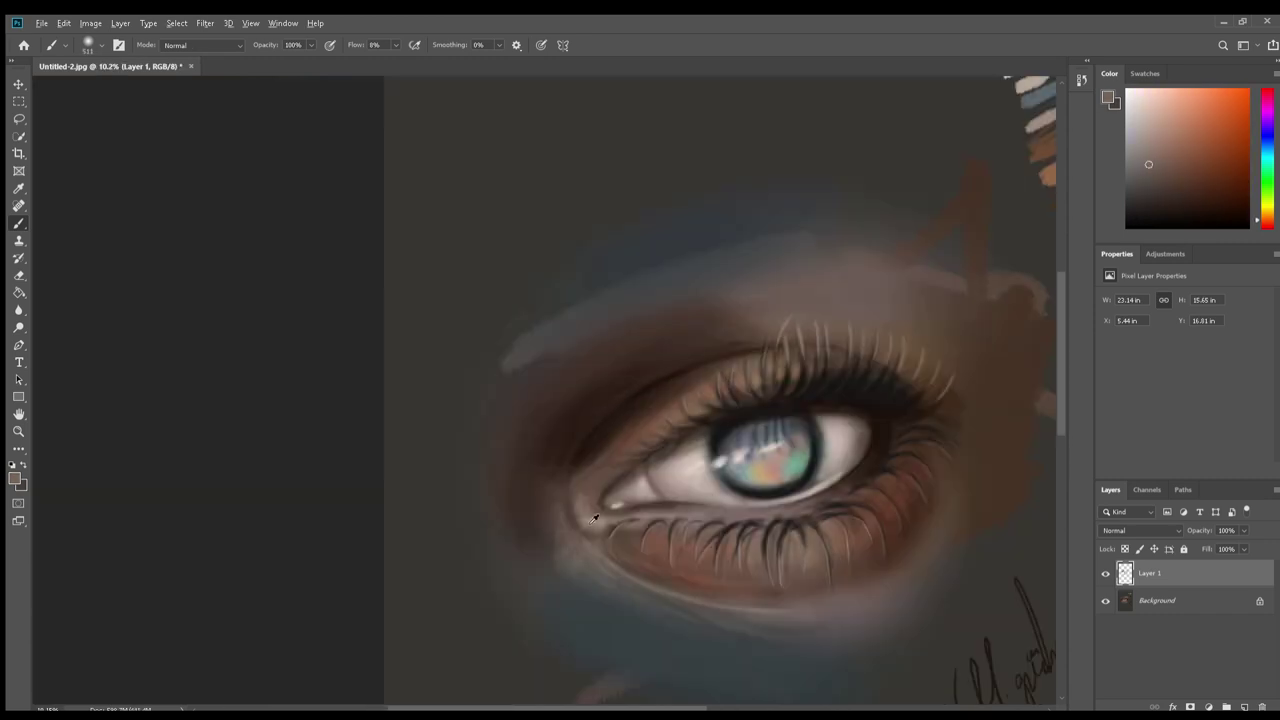
scroll(660, 466, up, 1)
key(x)
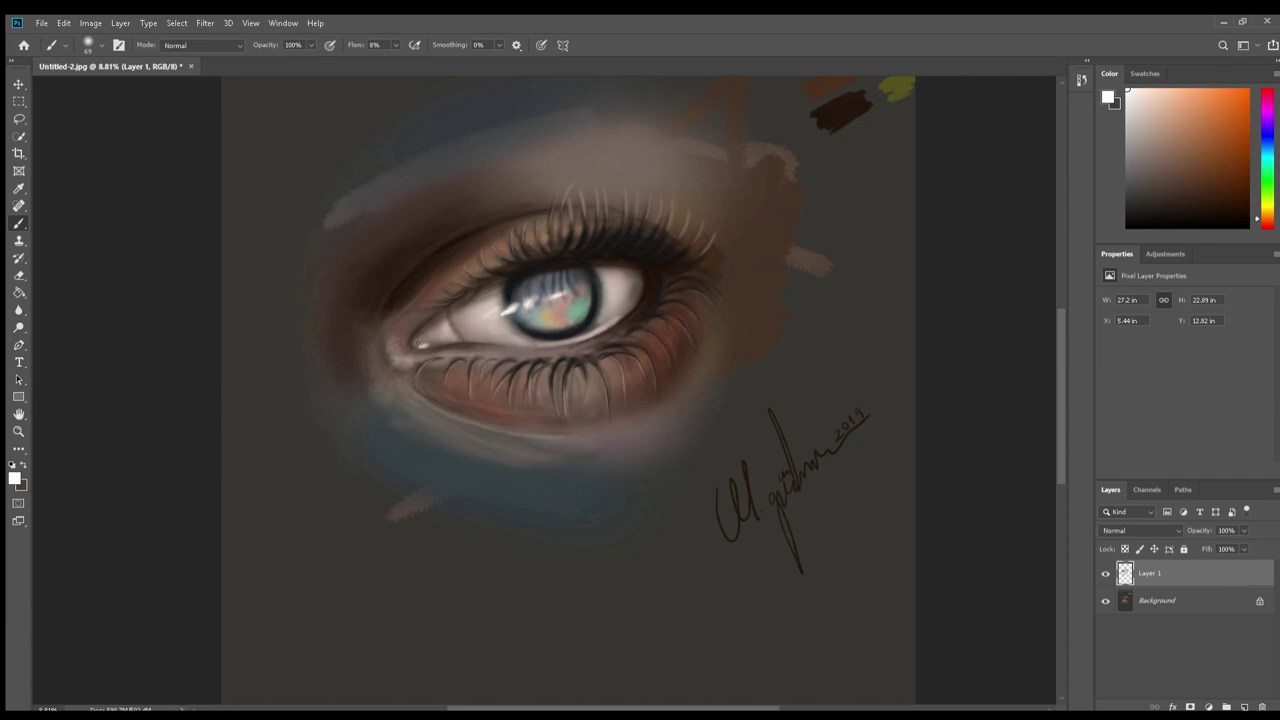
Sample pink, beige and brown skin tones for the speckles under the lower lashes
alt+click(503, 337)
alt+click(430, 413)
alt+click(403, 390)
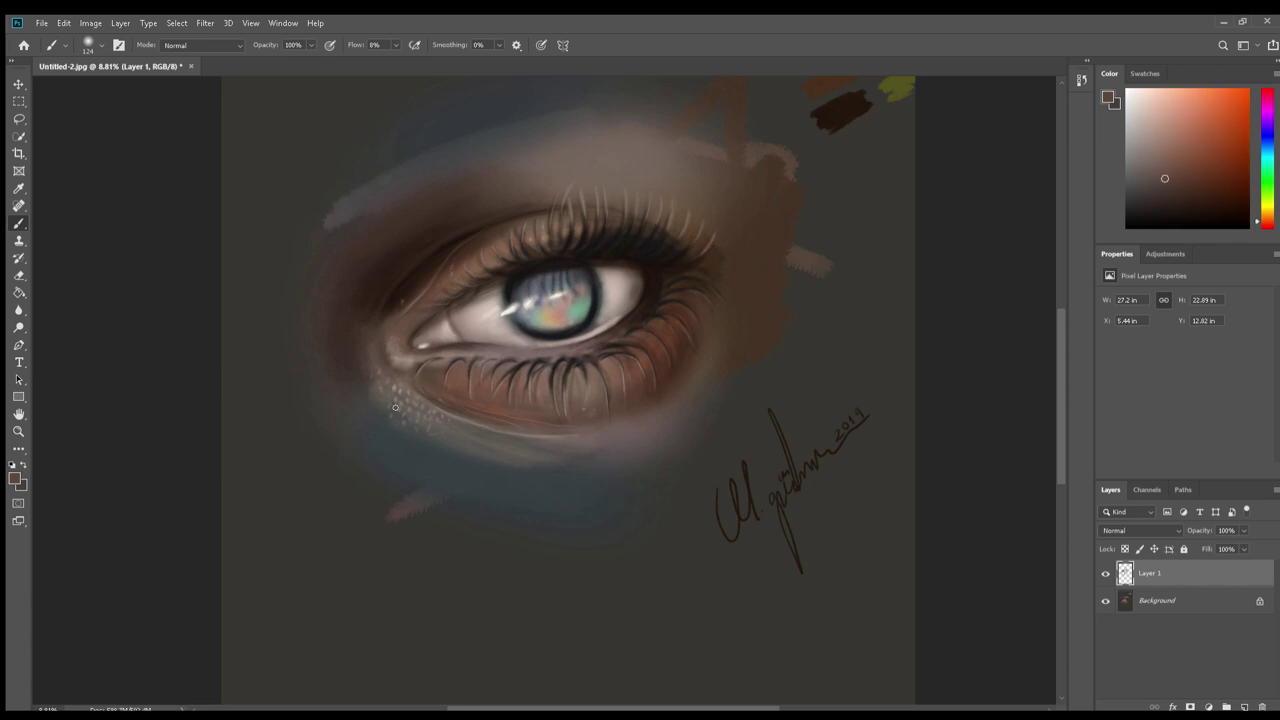
alt+click(415, 419)
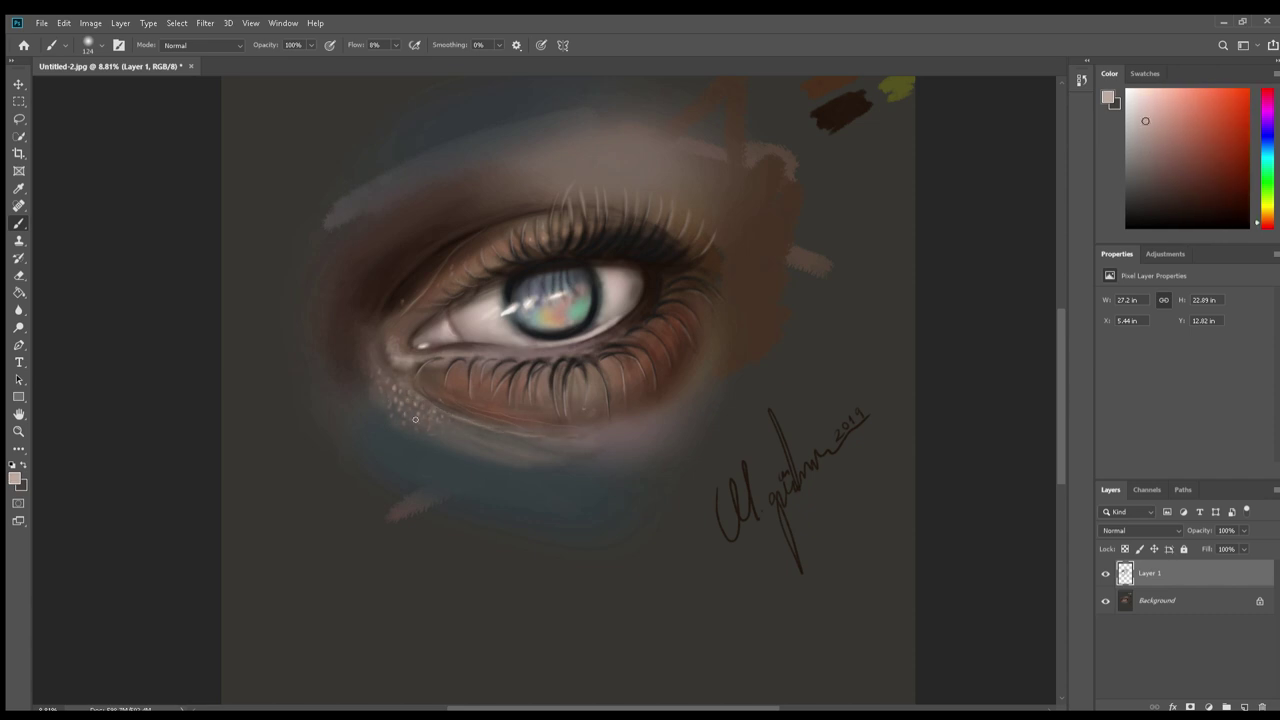
alt+click(502, 429)
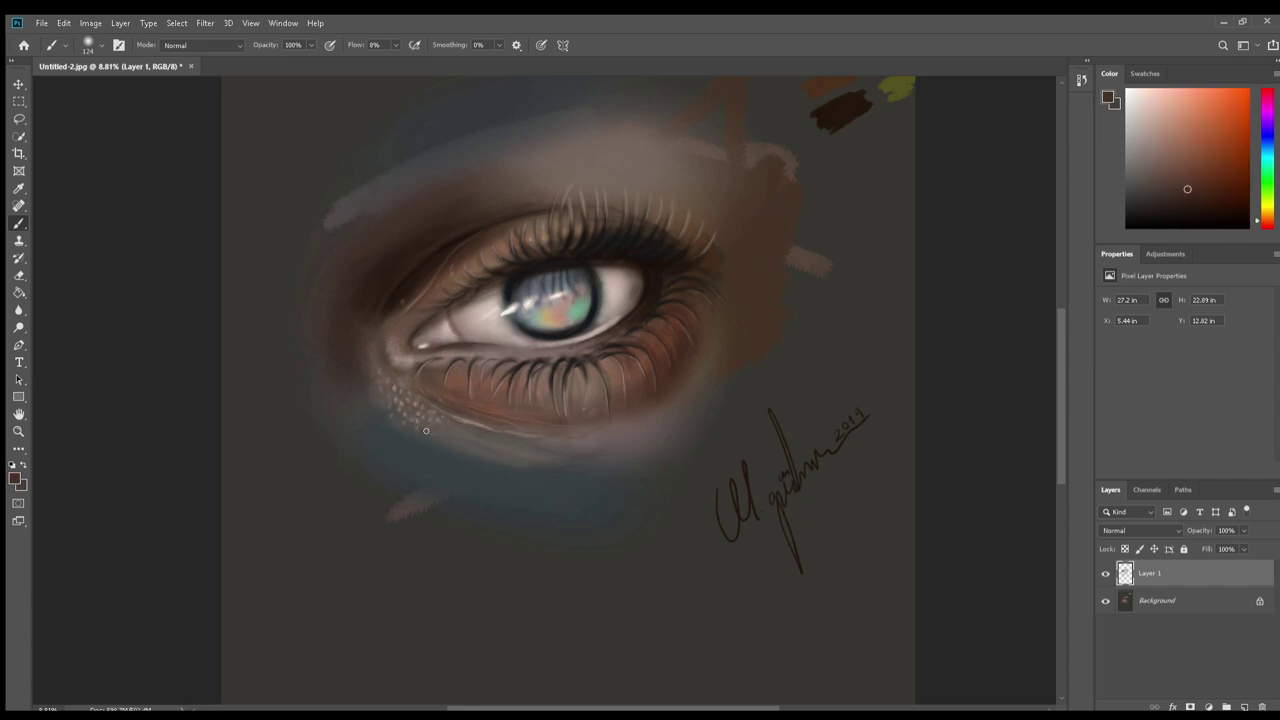
alt+click(398, 415)
alt+click(398, 402)
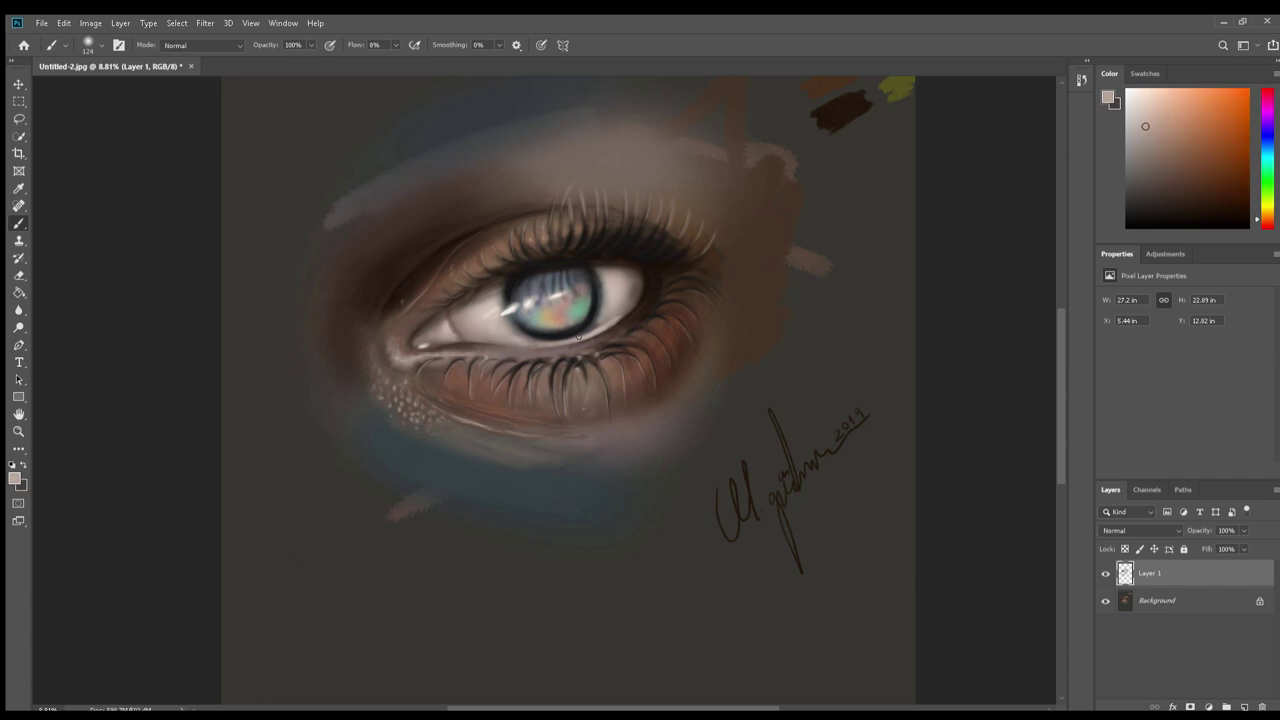
alt+click(549, 342)
alt+click(539, 340)
Sample mint, peach, purple-blue and orange colours for the iris reflections
alt+click(577, 315)
alt+click(552, 318)
alt+click(548, 312)
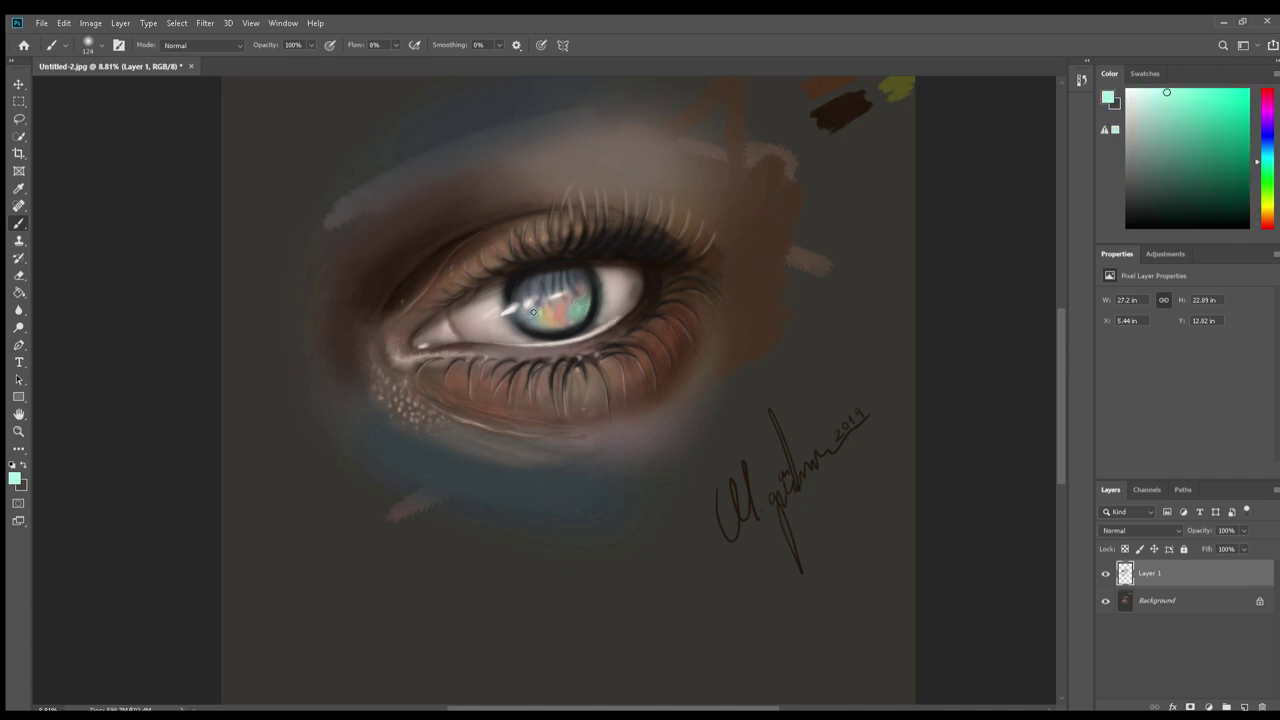
alt+click(535, 314)
click(1263, 130)
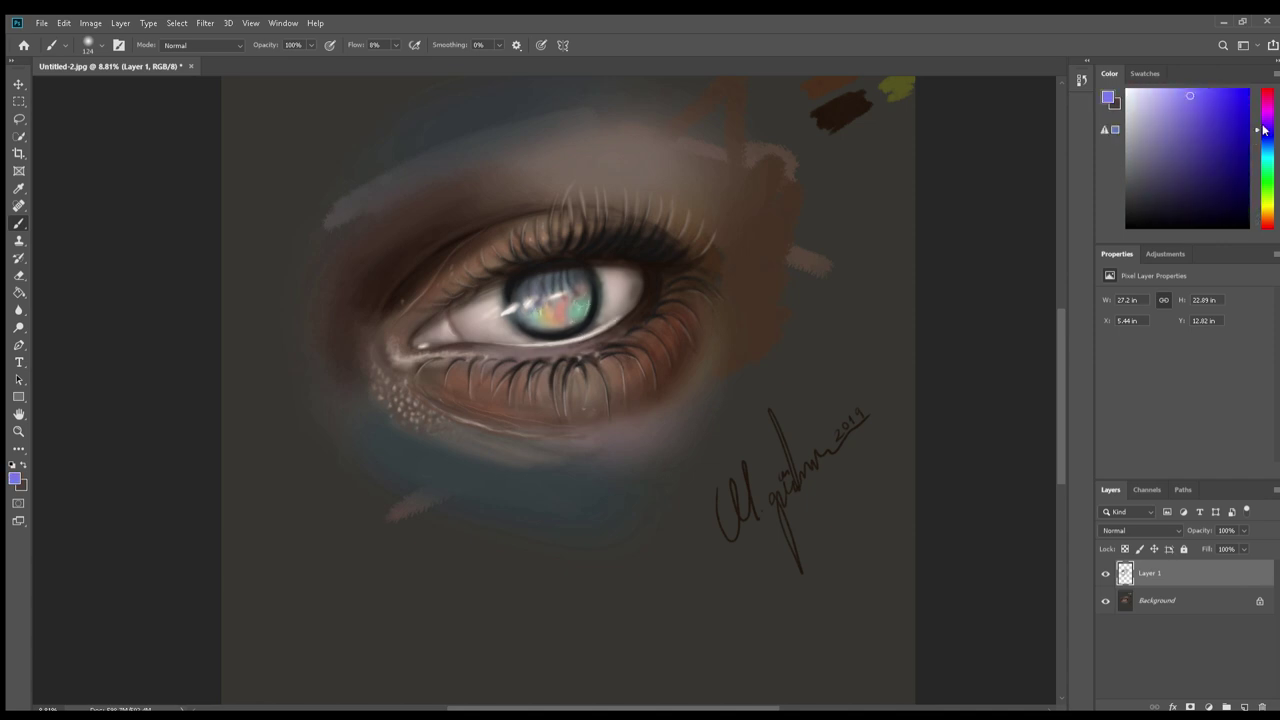
alt+click(681, 226)
alt+click(480, 407)
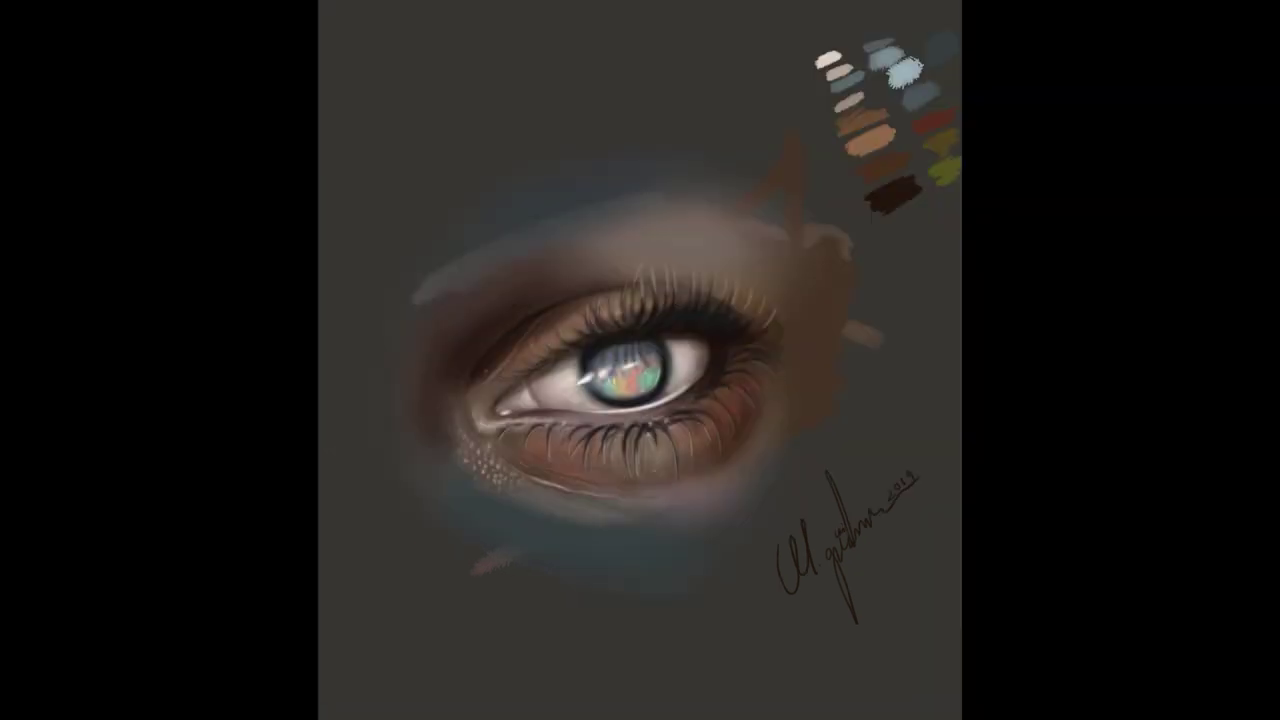